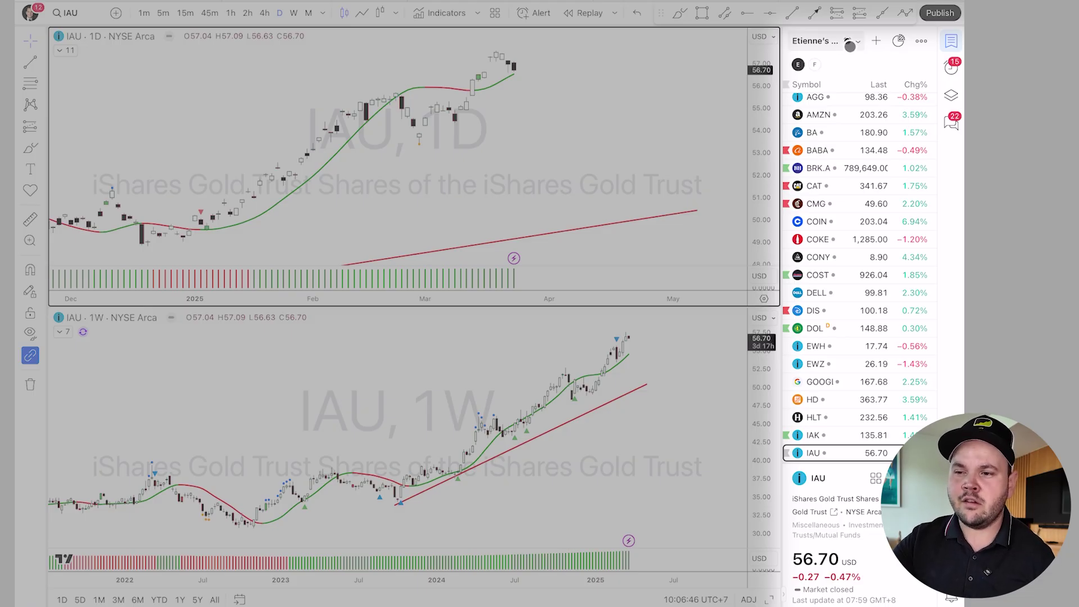
# Mark the Tokyo Session watchlist as a favourite in the full watchlist overview and return to the Stocks & ETF list.
pyautogui.click(855, 42)
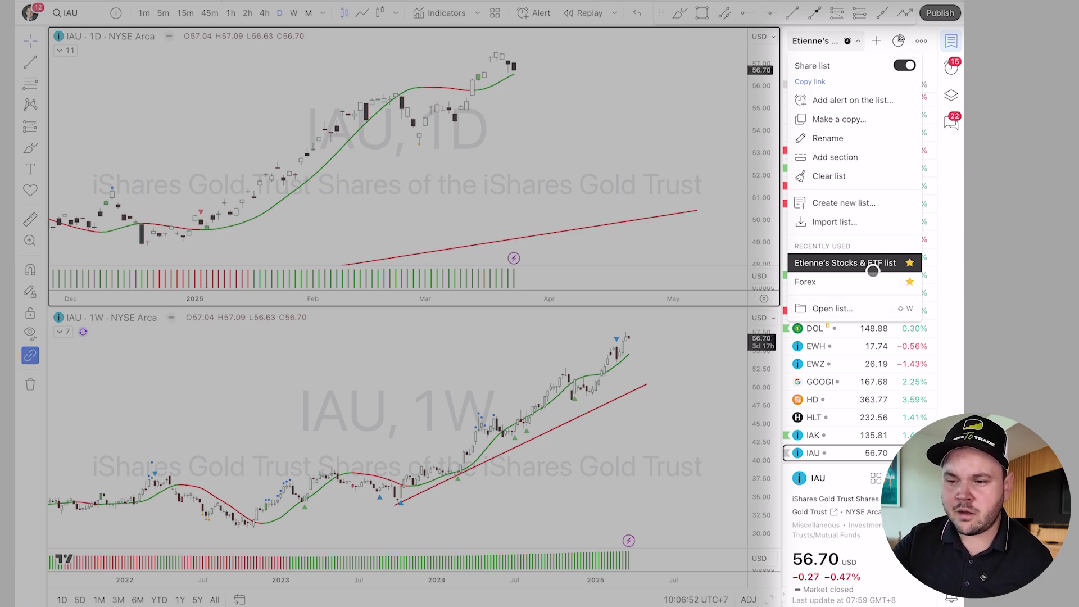
pyautogui.click(838, 310)
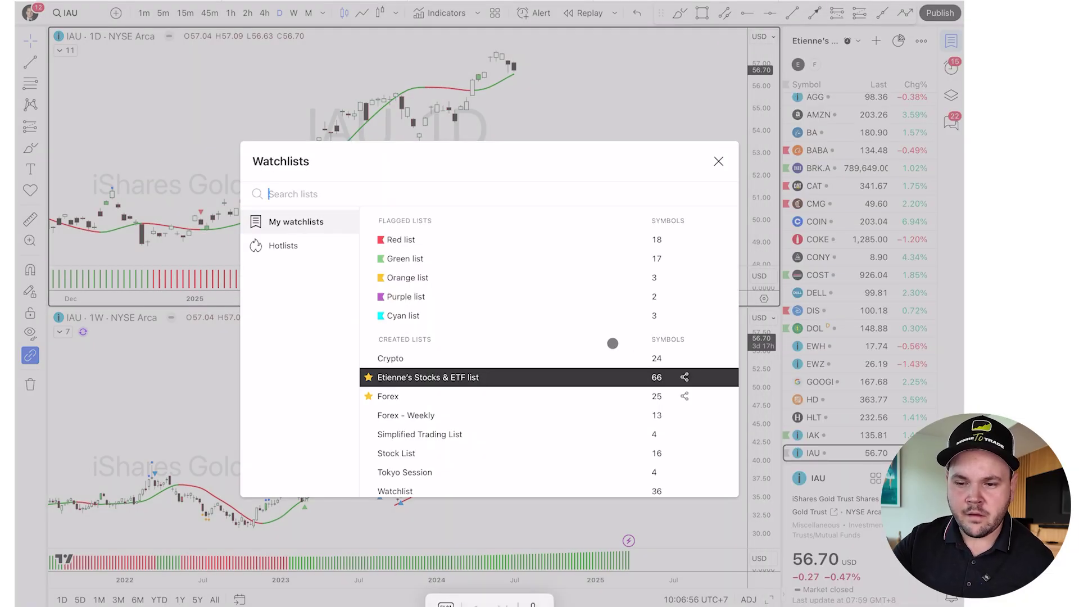
pyautogui.scroll(-2, 612, 345)
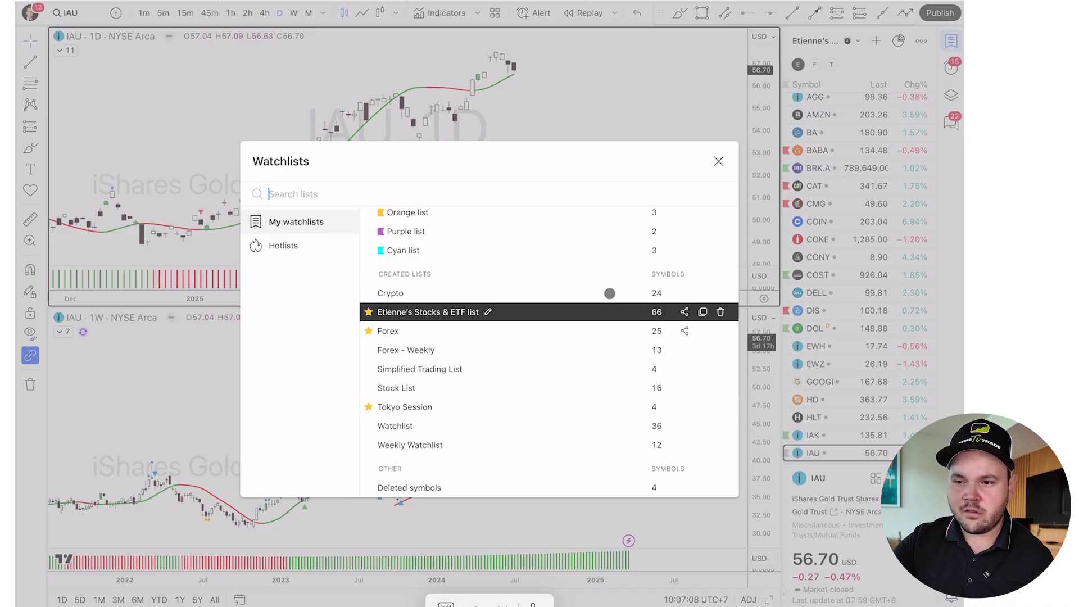
pyautogui.click(576, 311)
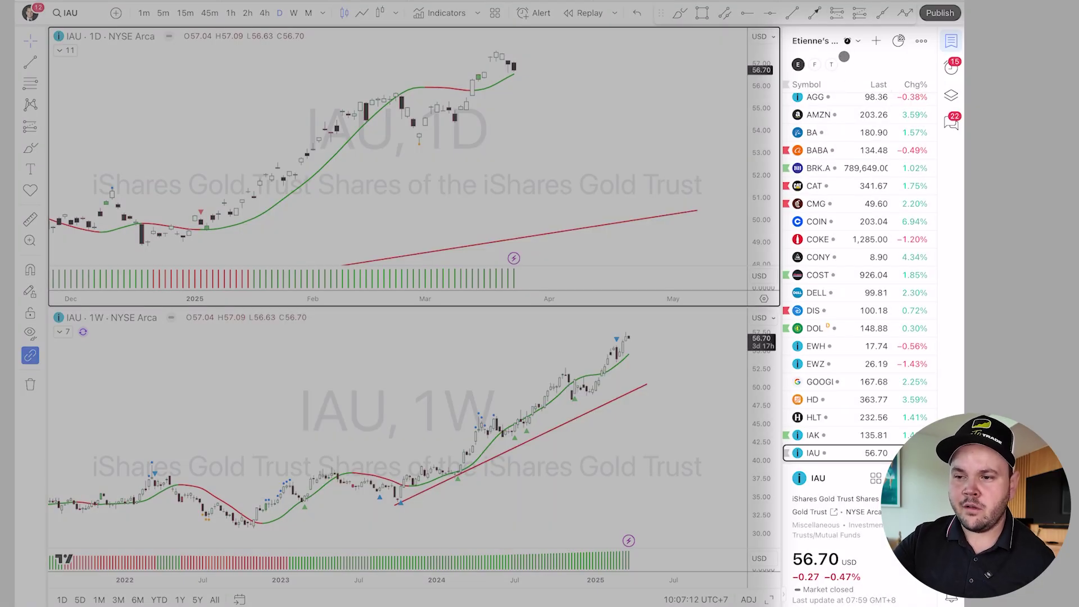
# Go through the favourite watchlists Tokyo Session, Stocks & ETF and Forex, and view the options of the Forex list.
pyautogui.click(830, 65)
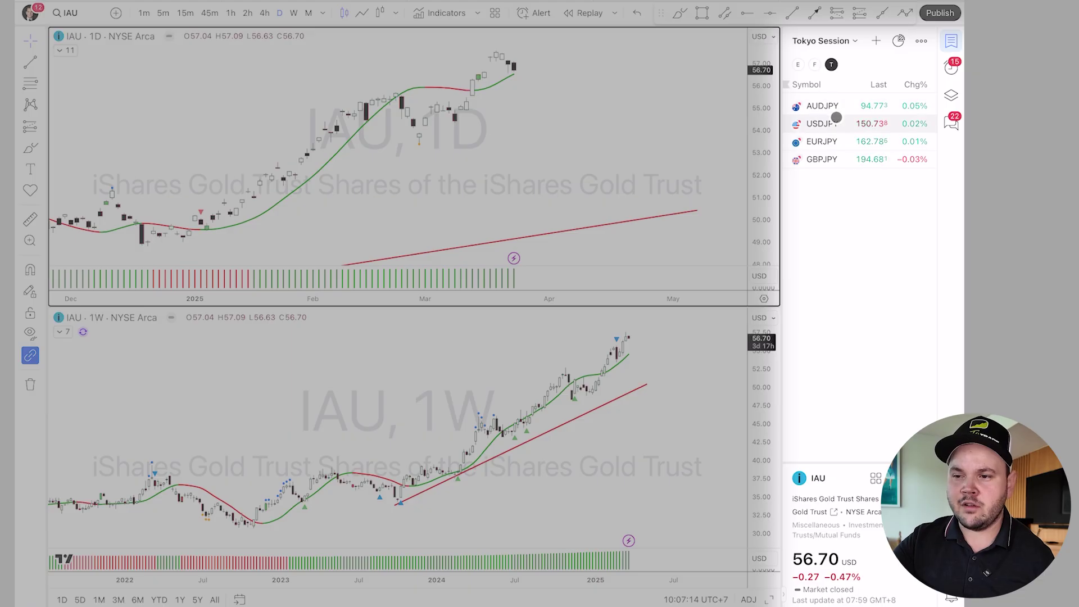
pyautogui.click(798, 64)
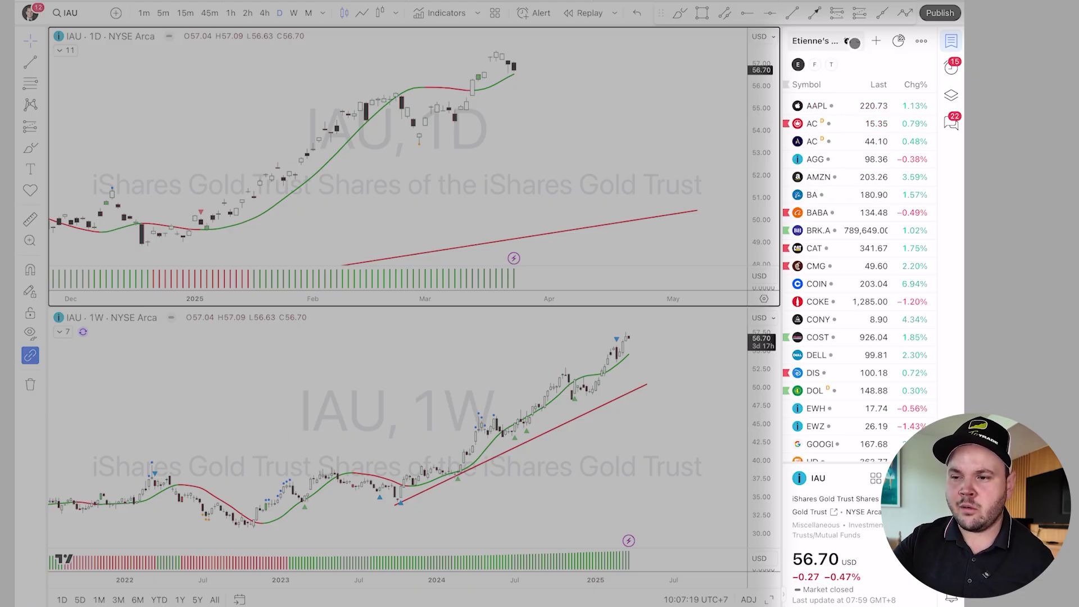
pyautogui.click(815, 65)
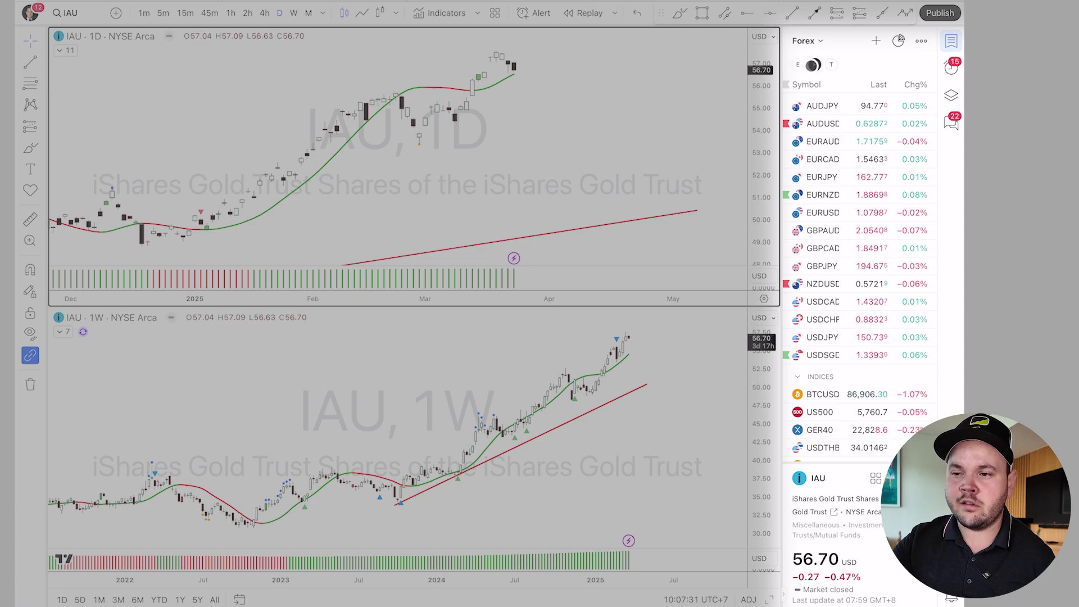
pyautogui.click(806, 41)
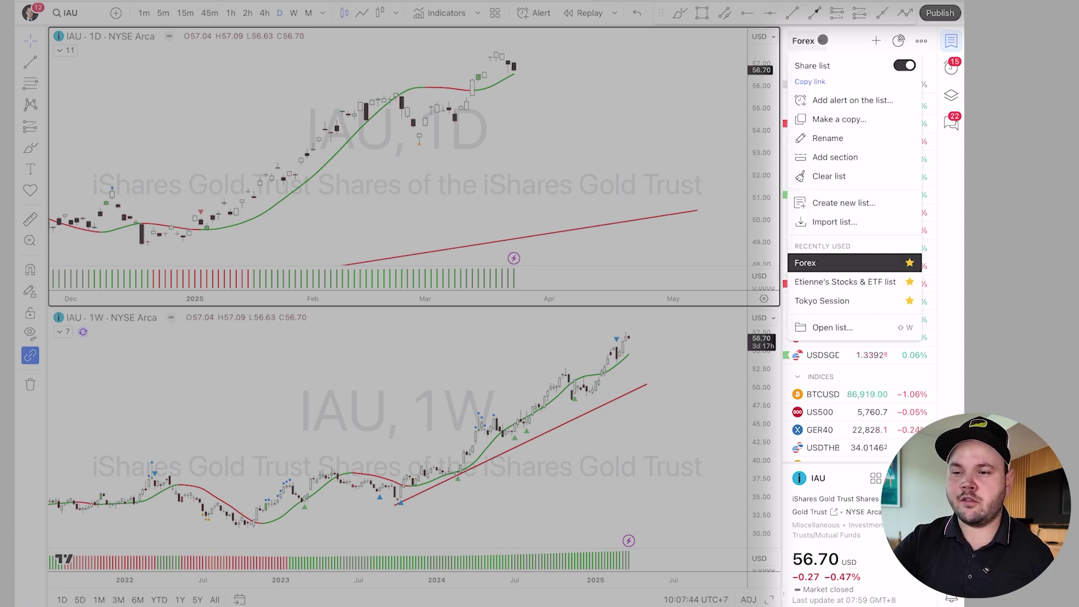
pyautogui.click(822, 40)
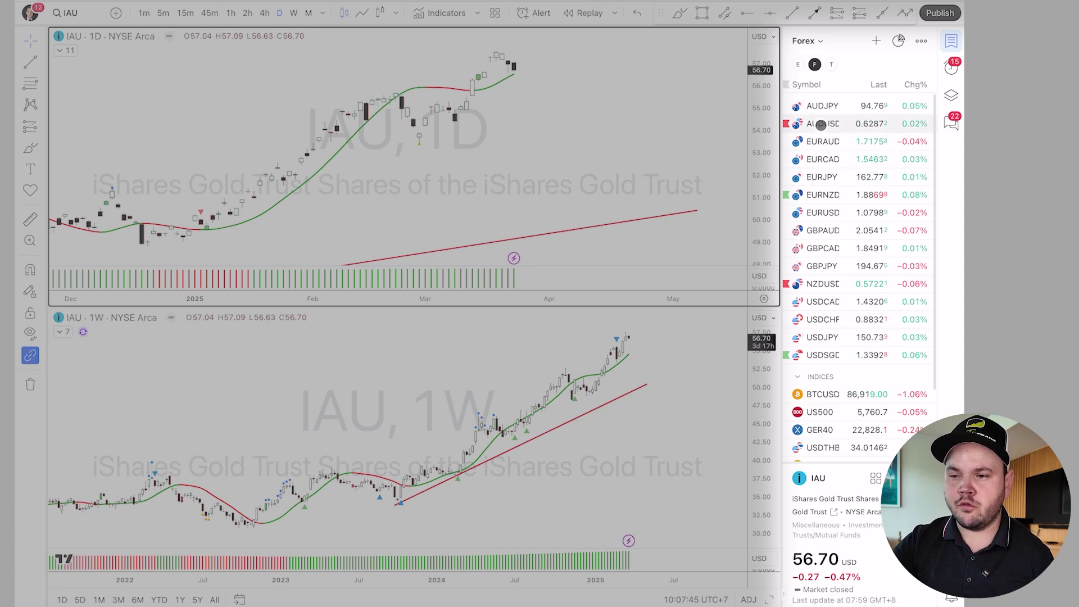
# Alternate between the Stocks & ETF and Forex watchlists, ending on Forex.
pyautogui.click(798, 68)
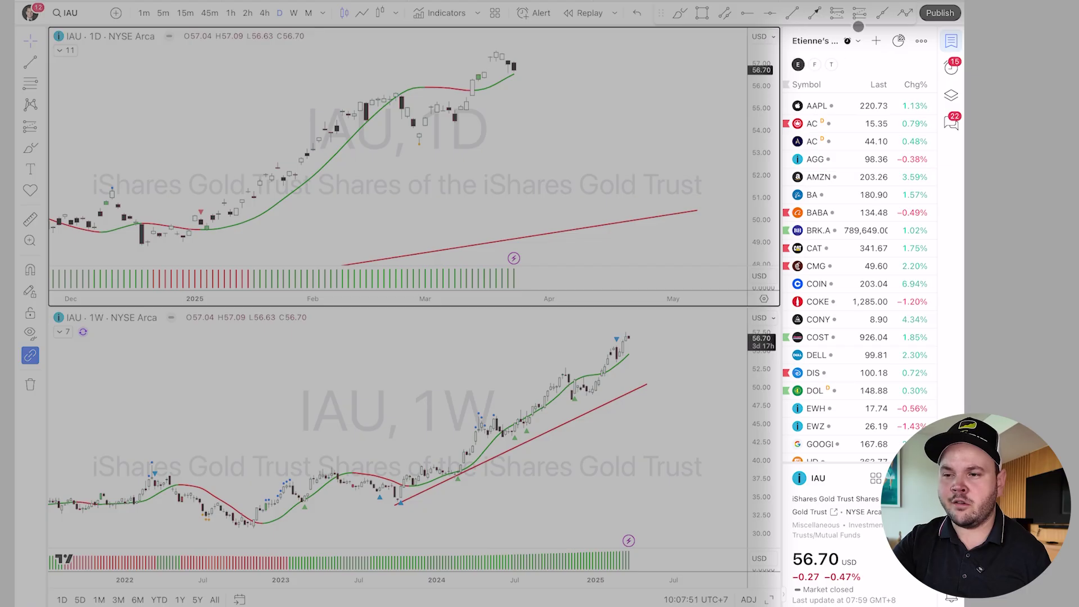
pyautogui.click(857, 44)
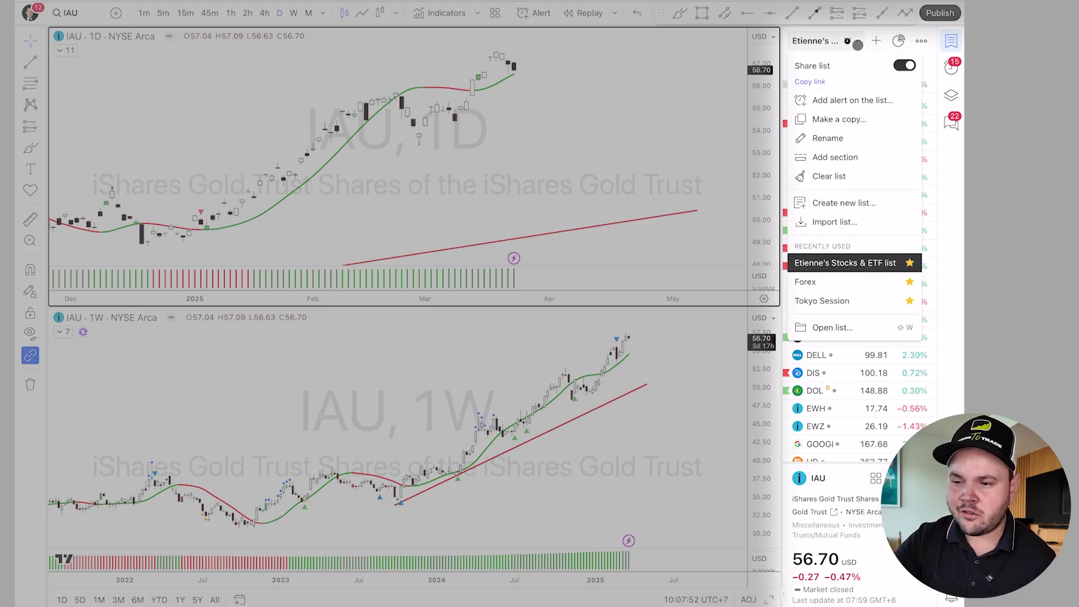
pyautogui.click(838, 285)
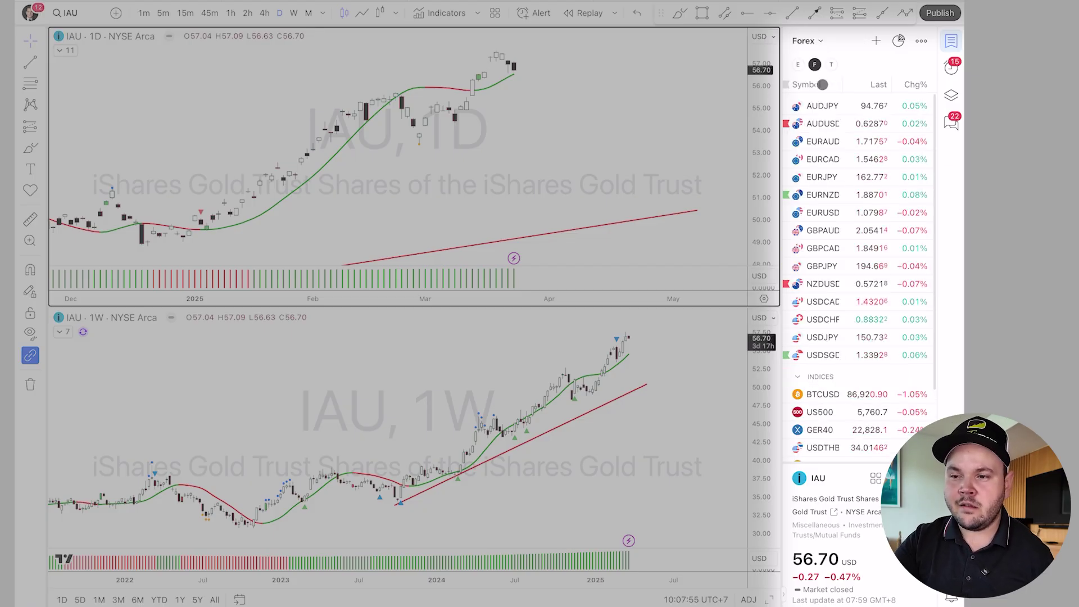
pyautogui.click(800, 68)
pyautogui.click(814, 65)
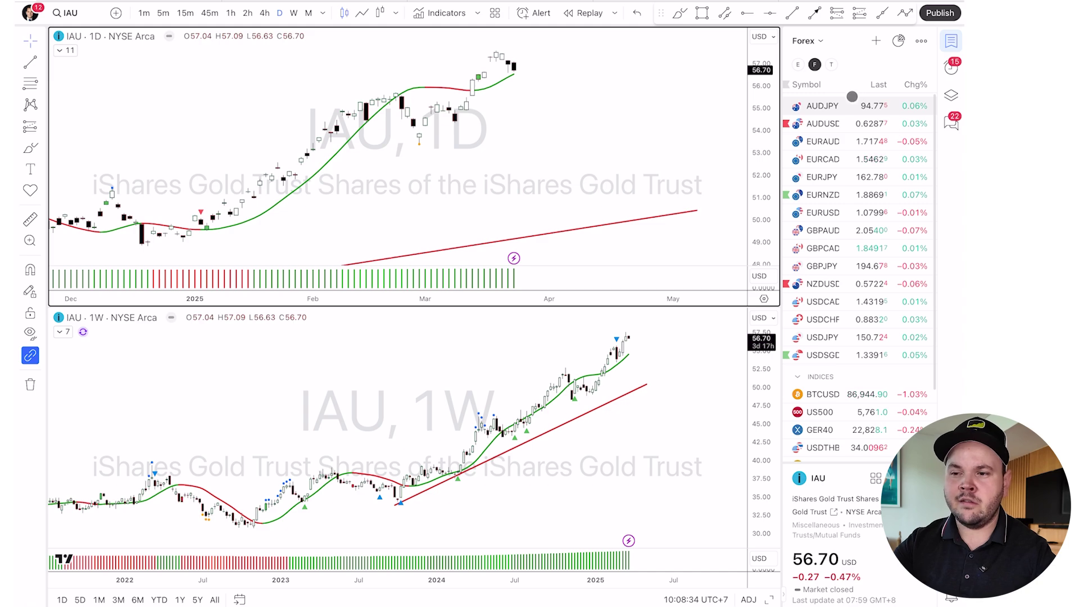
# Display the Stocks & ETF watchlist, switch back to Forex and copy the Forex list's share link.
pyautogui.click(798, 65)
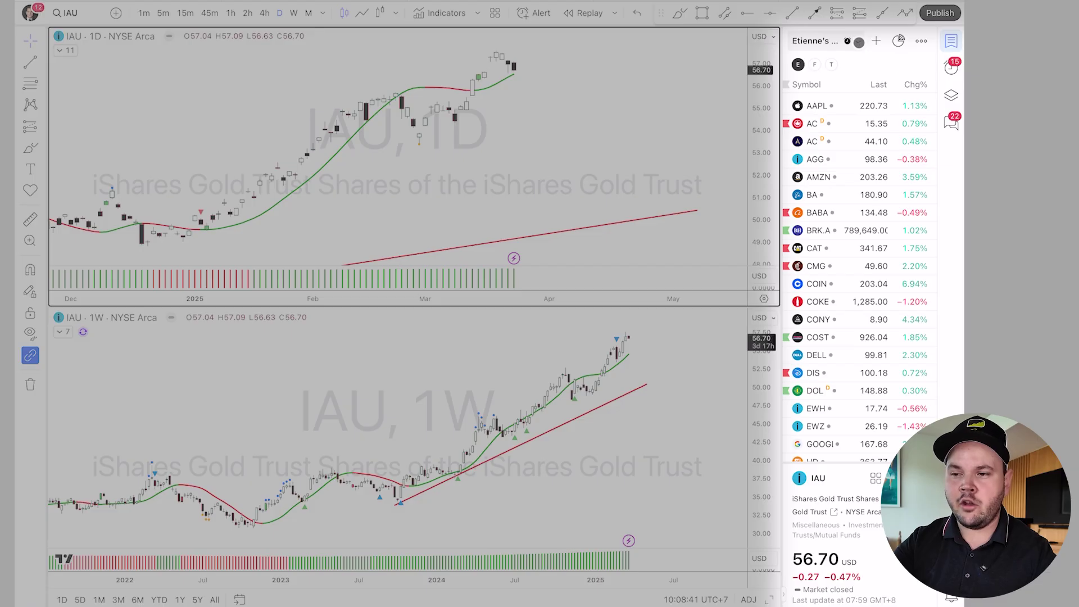
pyautogui.click(858, 41)
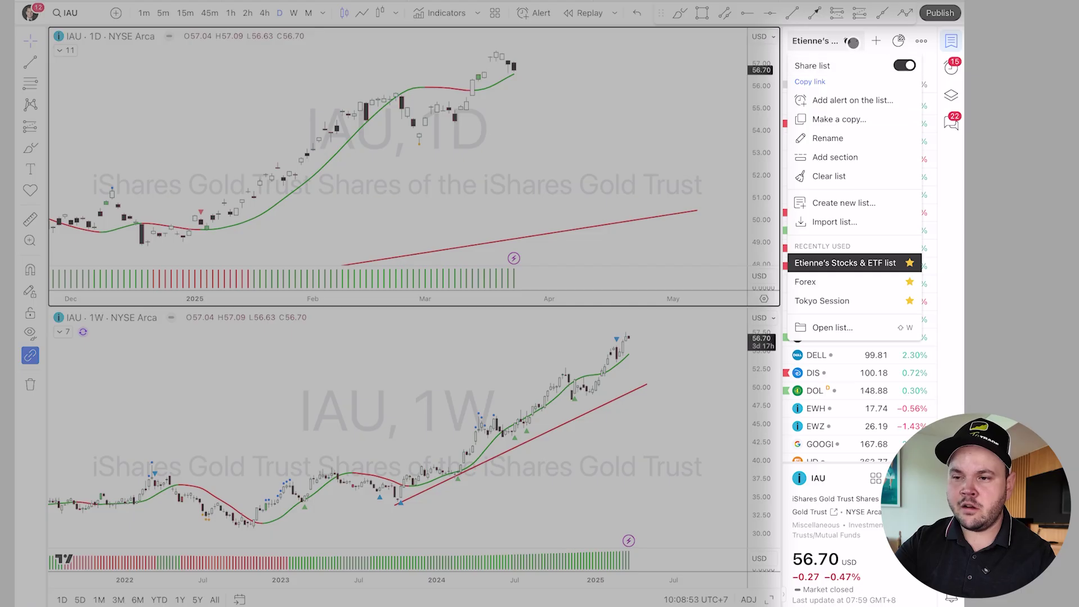
pyautogui.click(805, 282)
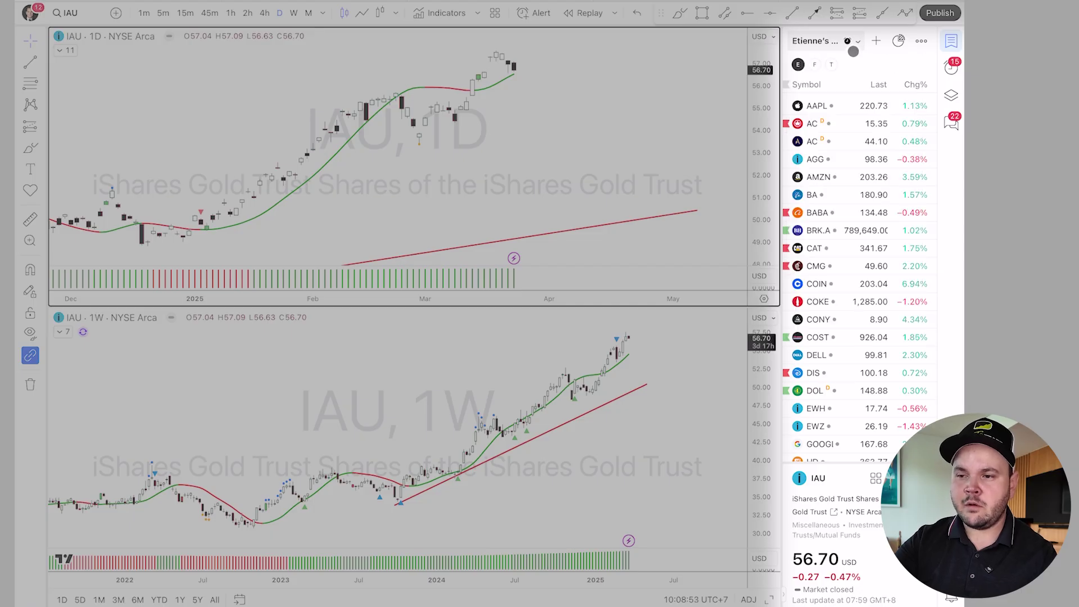
pyautogui.click(814, 41)
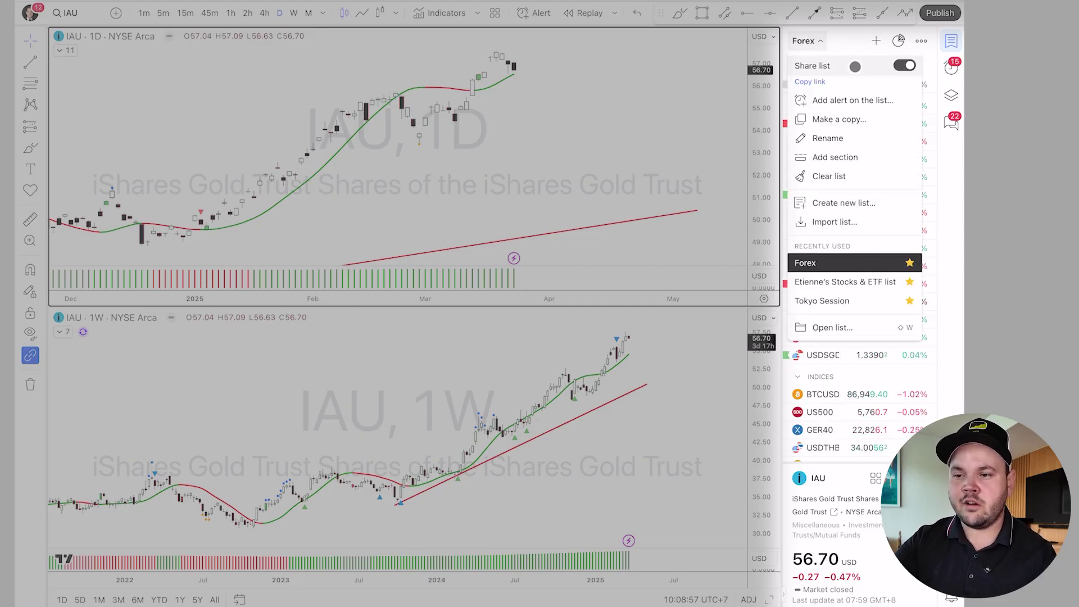
pyautogui.click(820, 82)
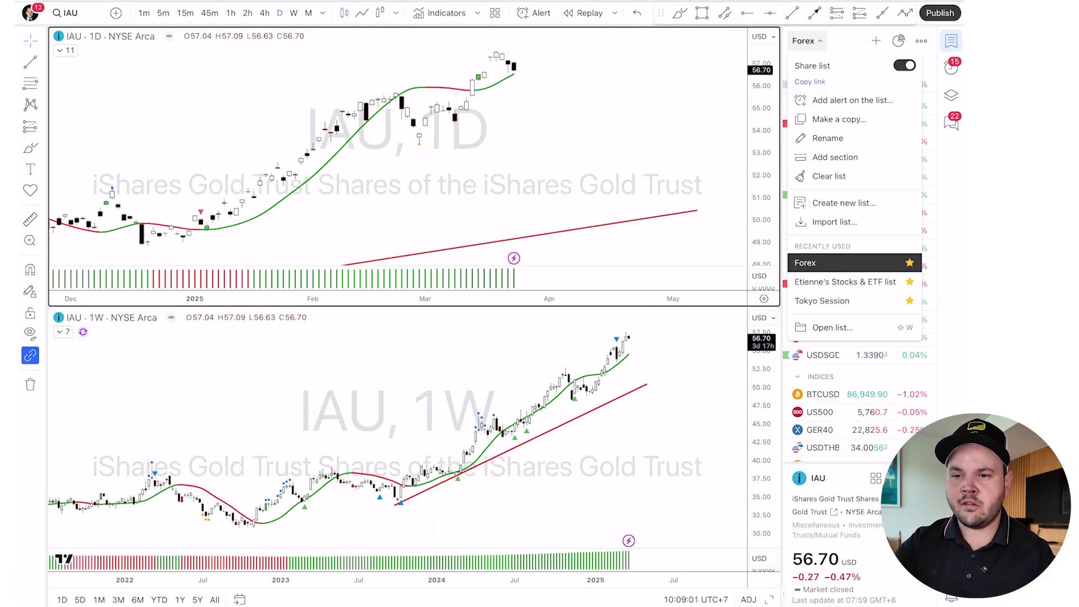
pyautogui.press('super+l')
pyautogui.press('super+v')
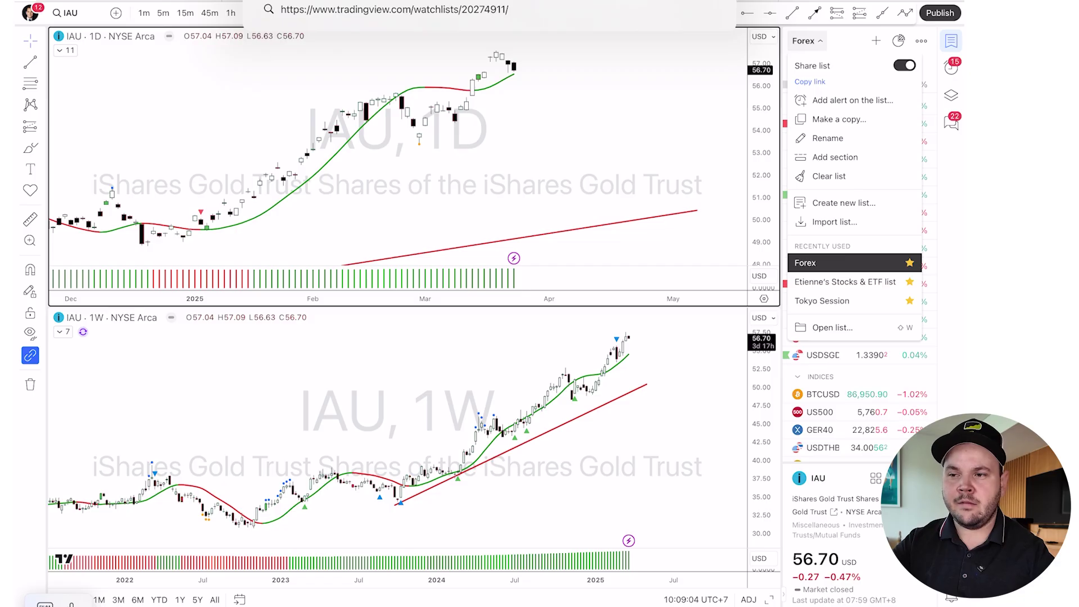
pyautogui.press('Escape')
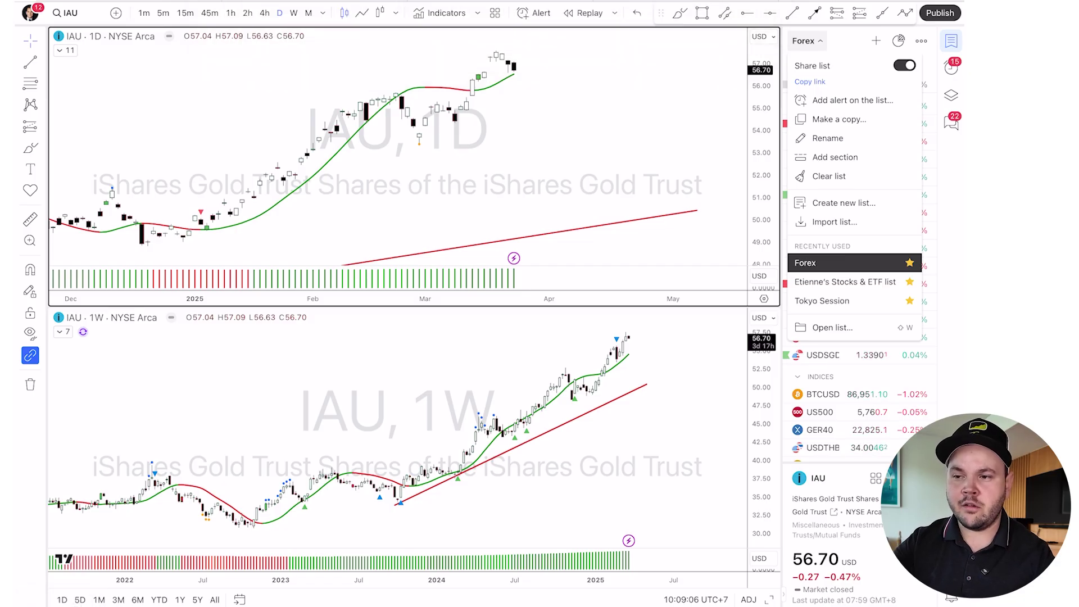
# Open the copied Forex watchlist link in a new browser window or tab and look through its page down to the news.
pyautogui.press('super+n')
pyautogui.press('super+l')
pyautogui.press('super+v')
pyautogui.press('Return')
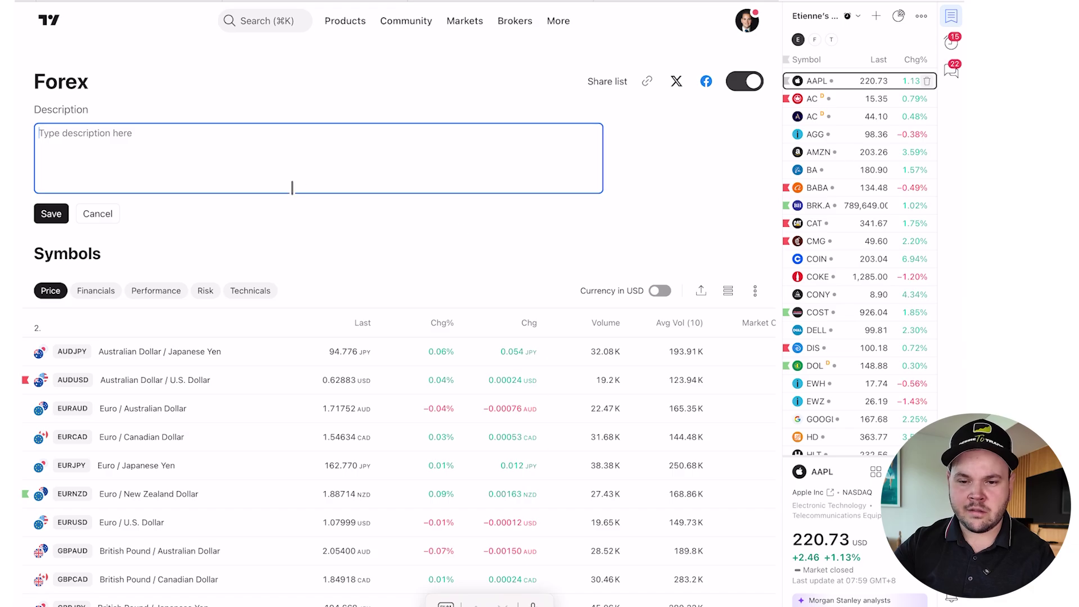
pyautogui.scroll(-15, 515, 214)
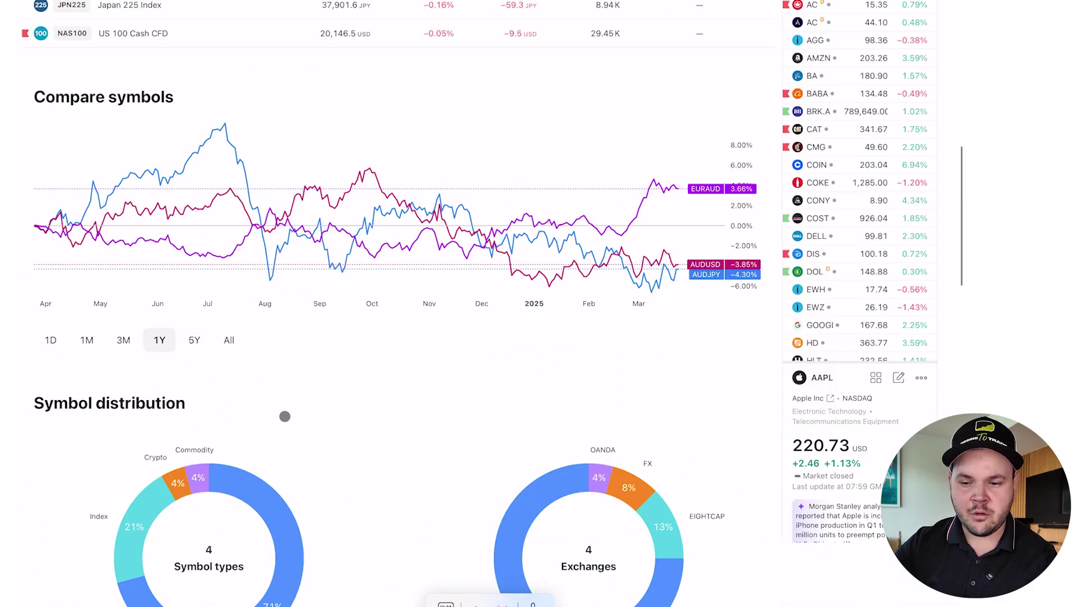
pyautogui.scroll(-12, 285, 416)
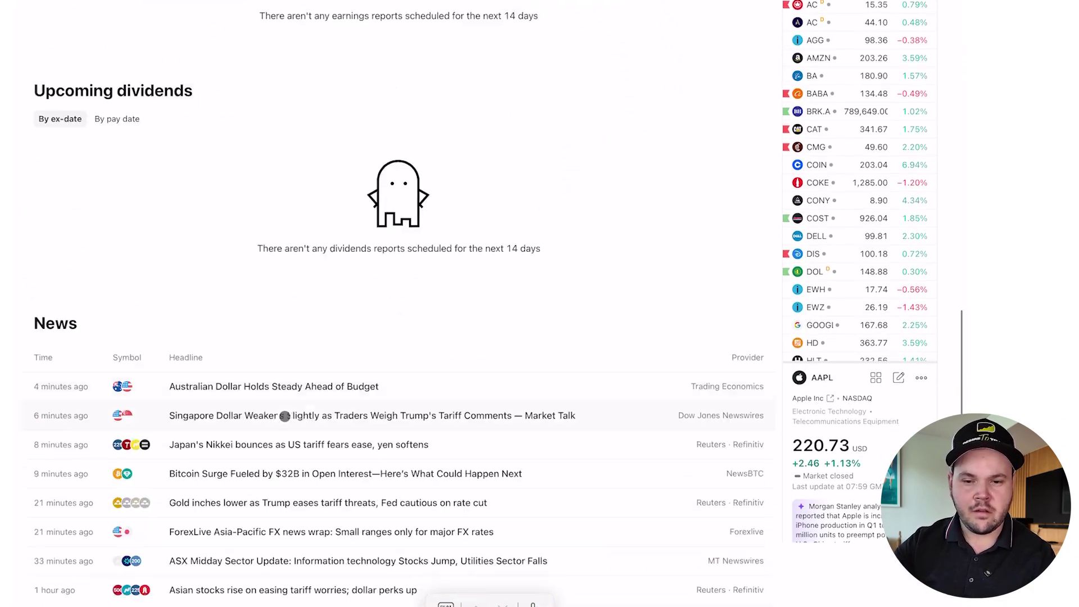
pyautogui.scroll(-3, 285, 416)
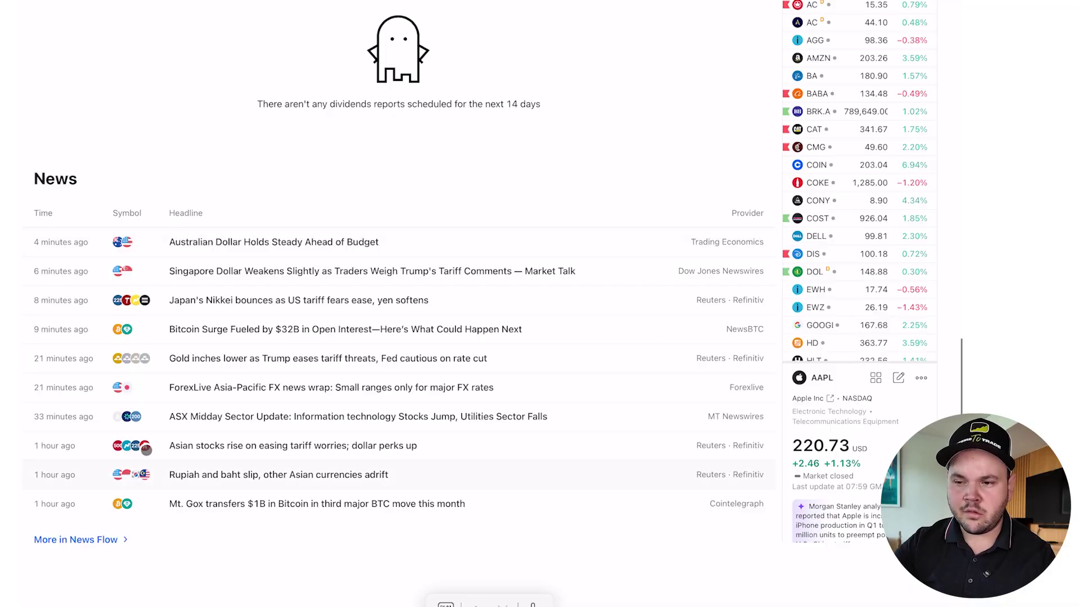
pyautogui.scroll(20, 146, 450)
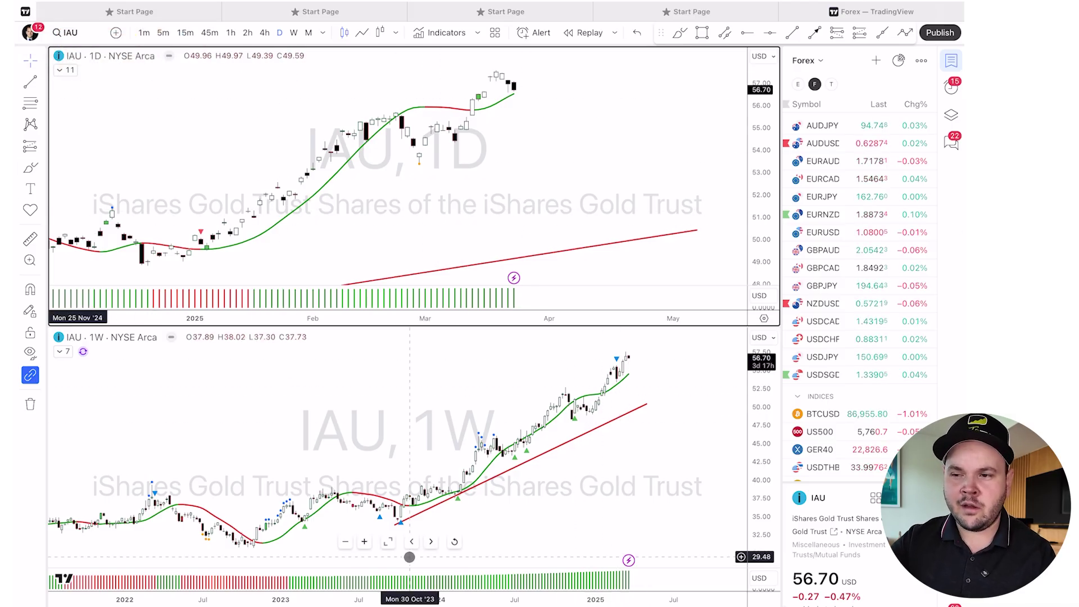
# Pin the browser tab that holds the shared Forex watchlist page.
pyautogui.click(888, 11)
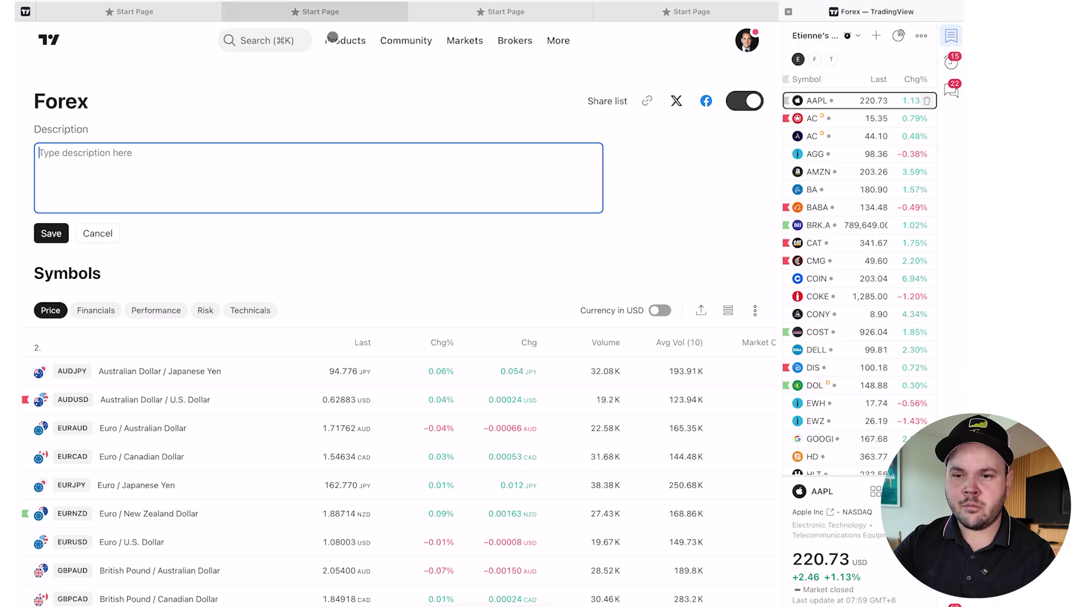
pyautogui.click(366, 35)
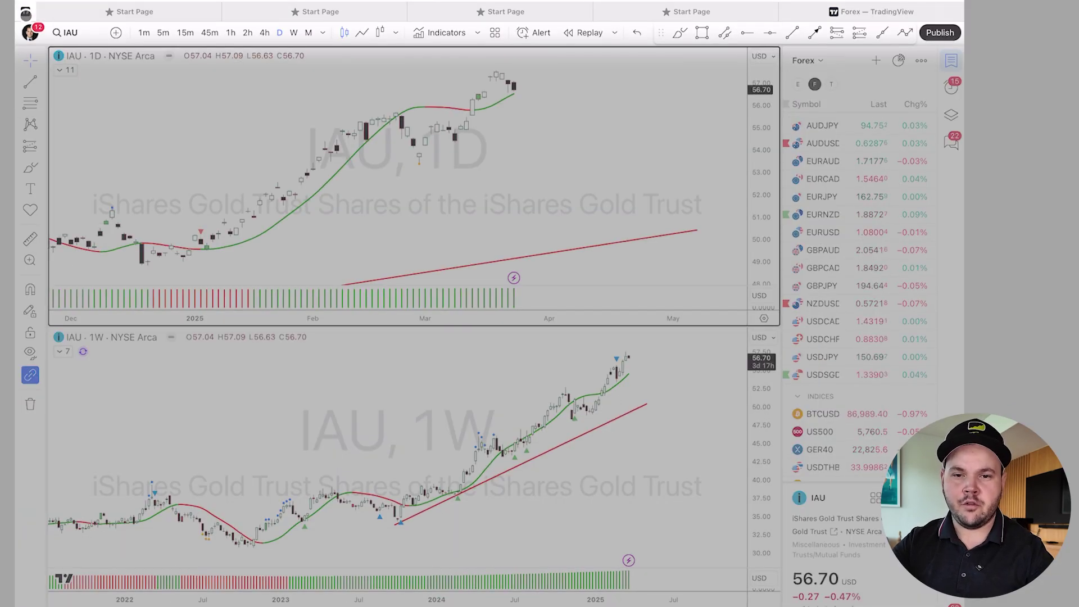
pyautogui.rightClick(38, 9)
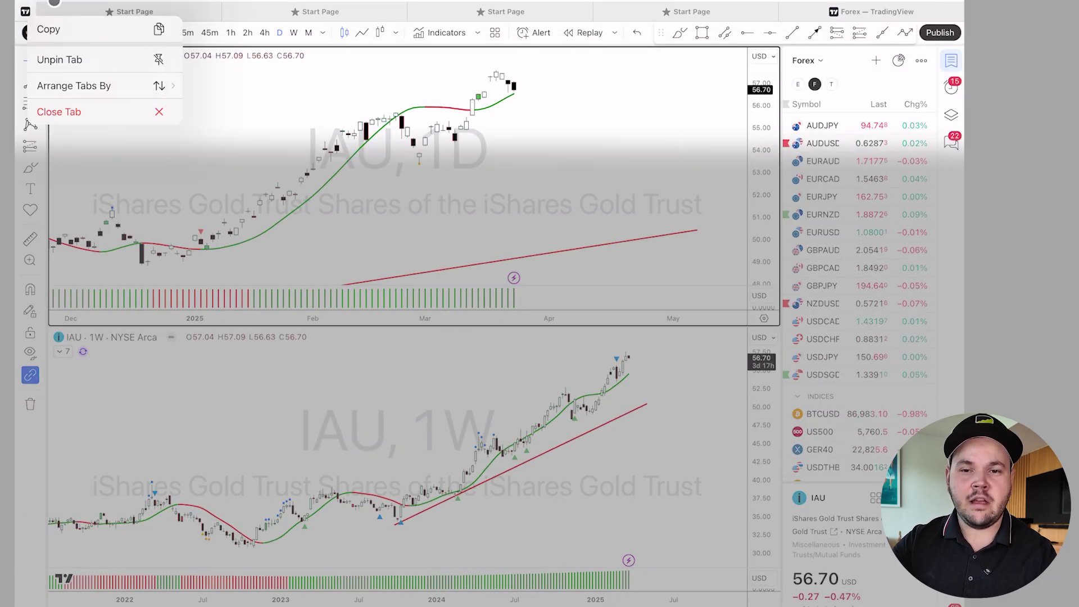
pyautogui.click(871, 10)
pyautogui.rightClick(871, 10)
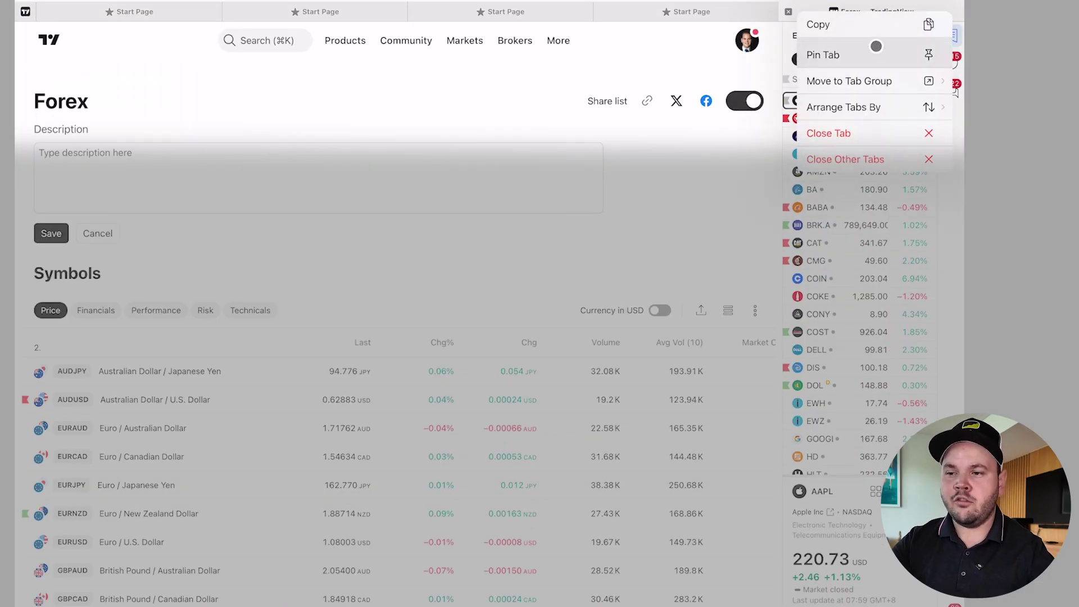
pyautogui.click(876, 53)
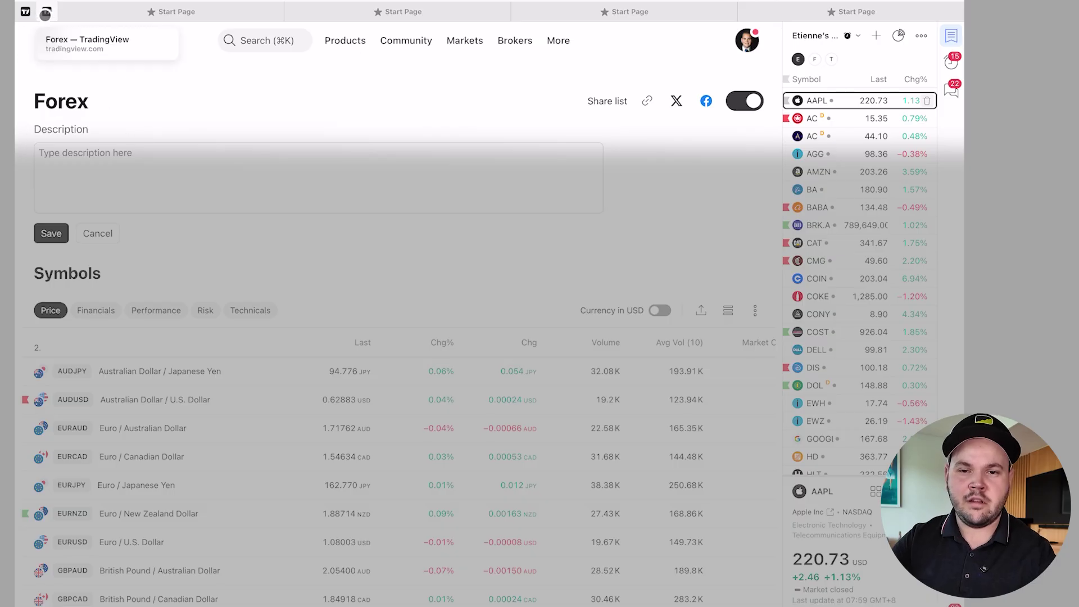
# Unpin the browser tab of the Forex watchlist page.
pyautogui.rightClick(49, 11)
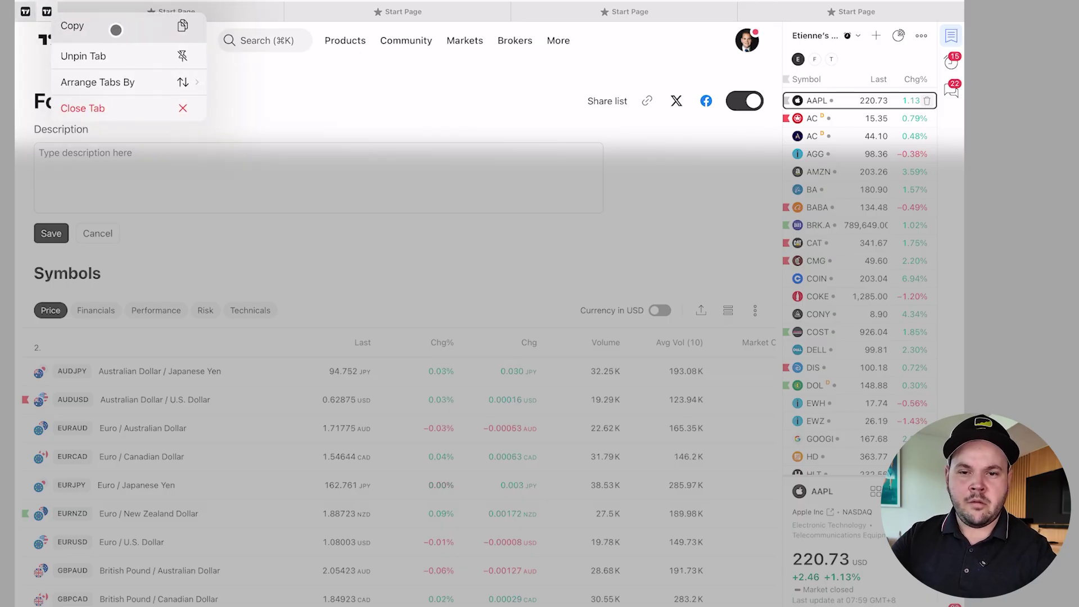
pyautogui.click(133, 56)
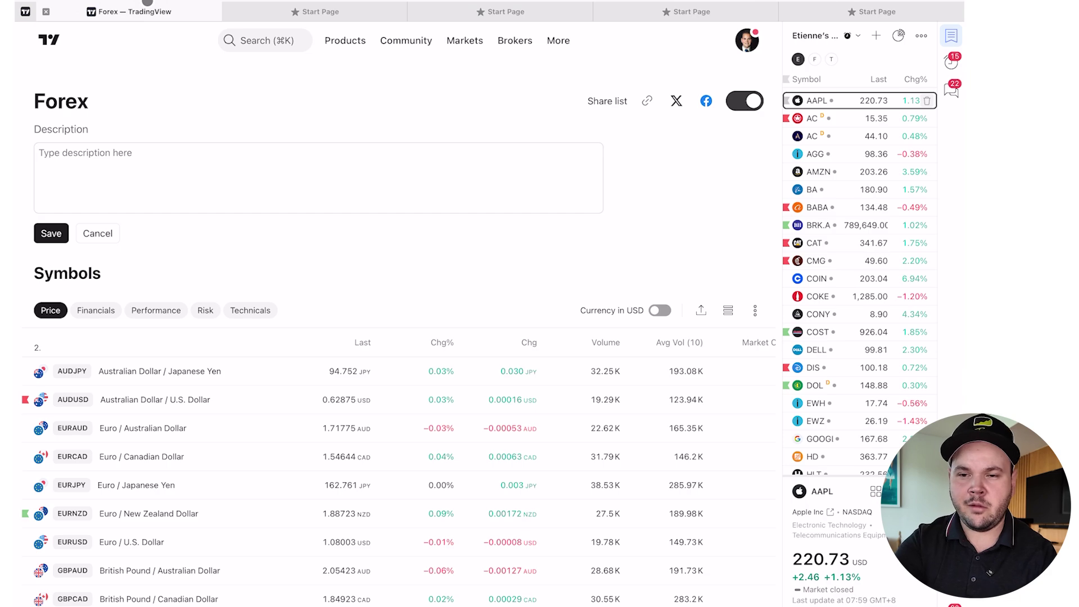
# Return to the pinned chart tab and set the upper IAU chart to the 4-hour and finally the 15-minute timeframe.
pyautogui.click(26, 14)
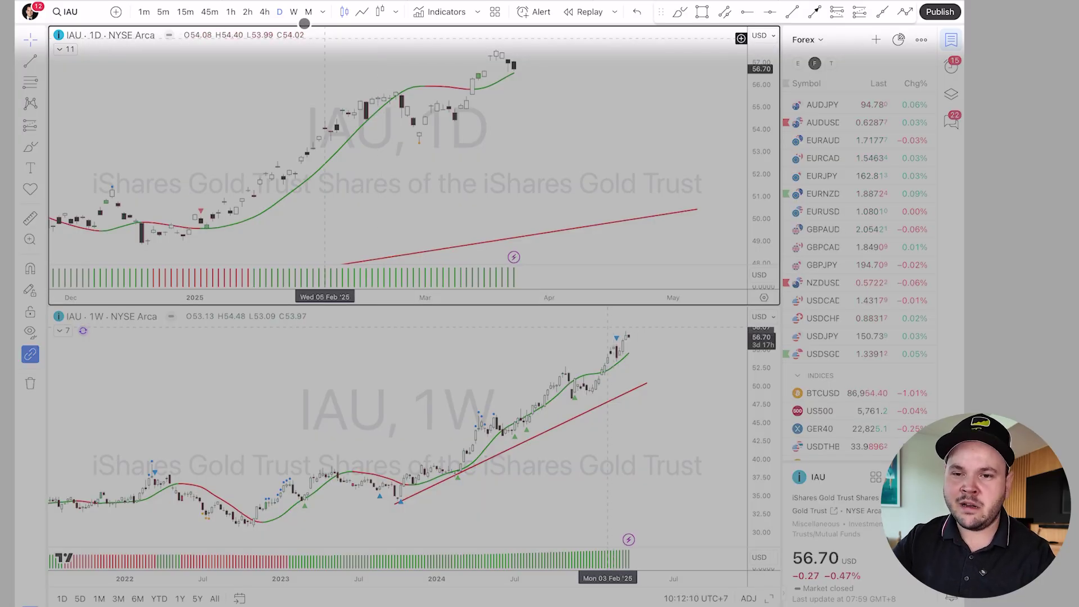
pyautogui.click(258, 12)
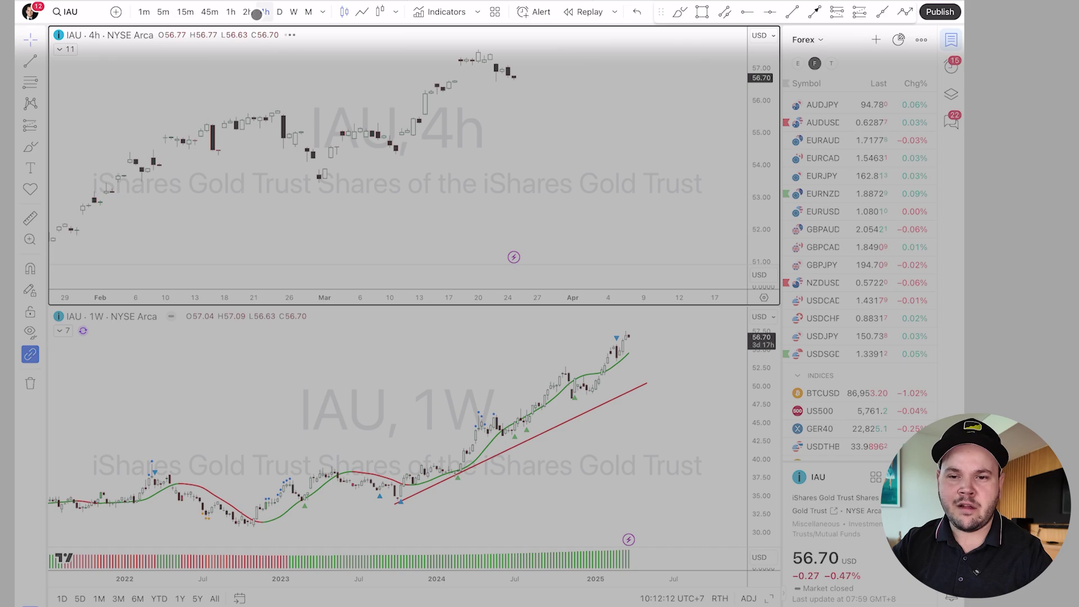
pyautogui.click(186, 12)
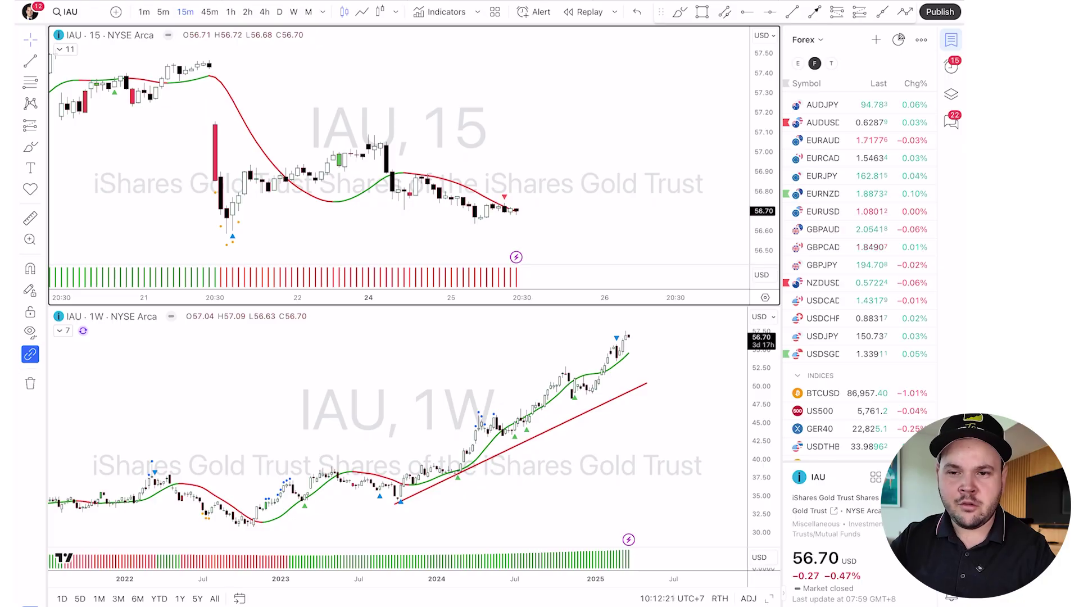
# Set the upper IAU chart to the daily timeframe and keep that chart active.
pyautogui.click(280, 12)
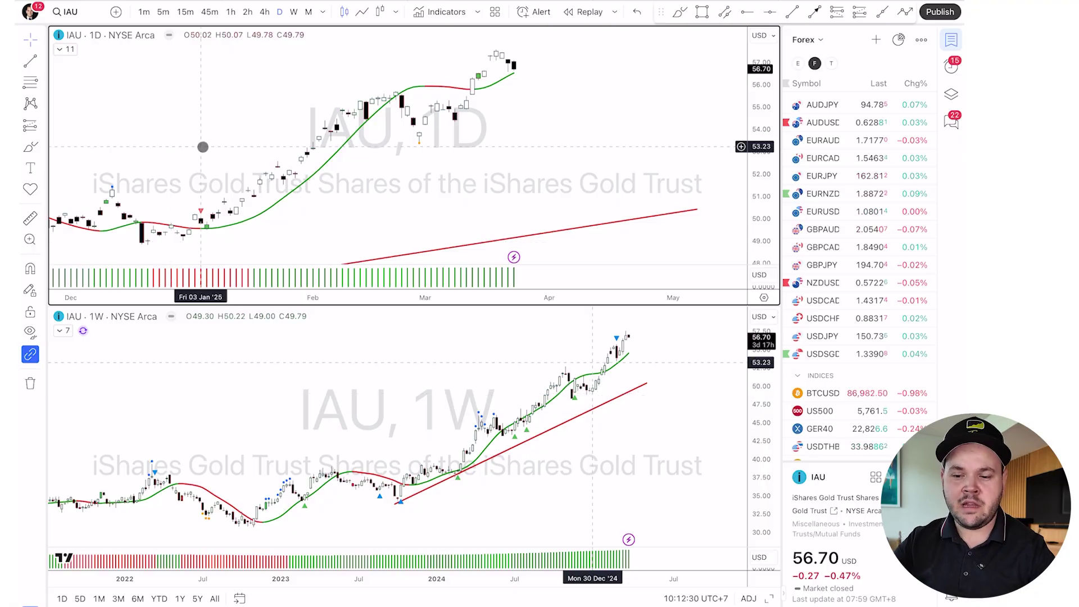
pyautogui.write('4')
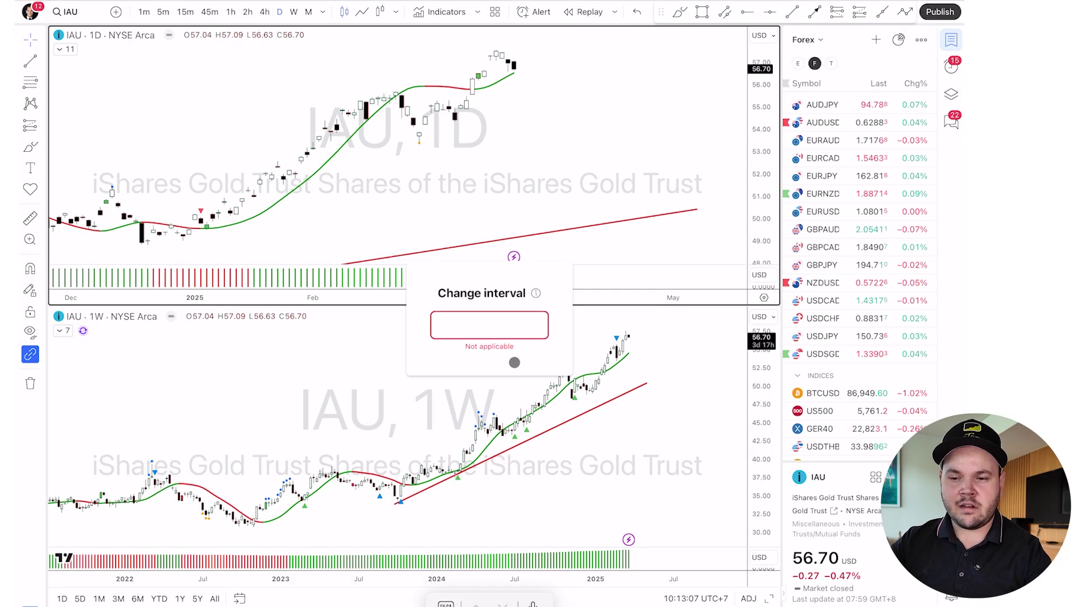
pyautogui.click(483, 427)
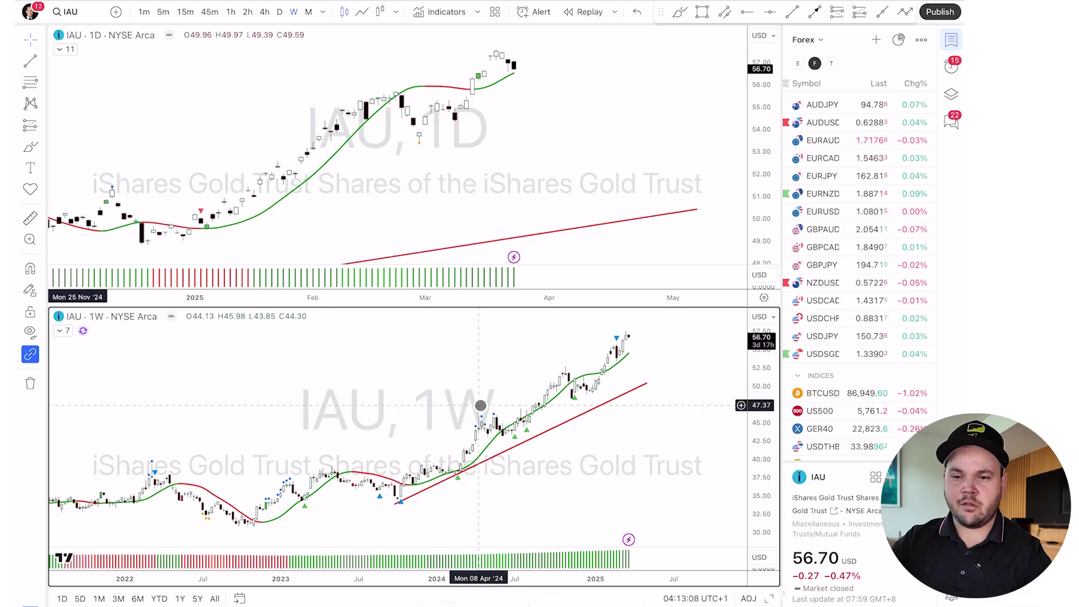
pyautogui.click(509, 208)
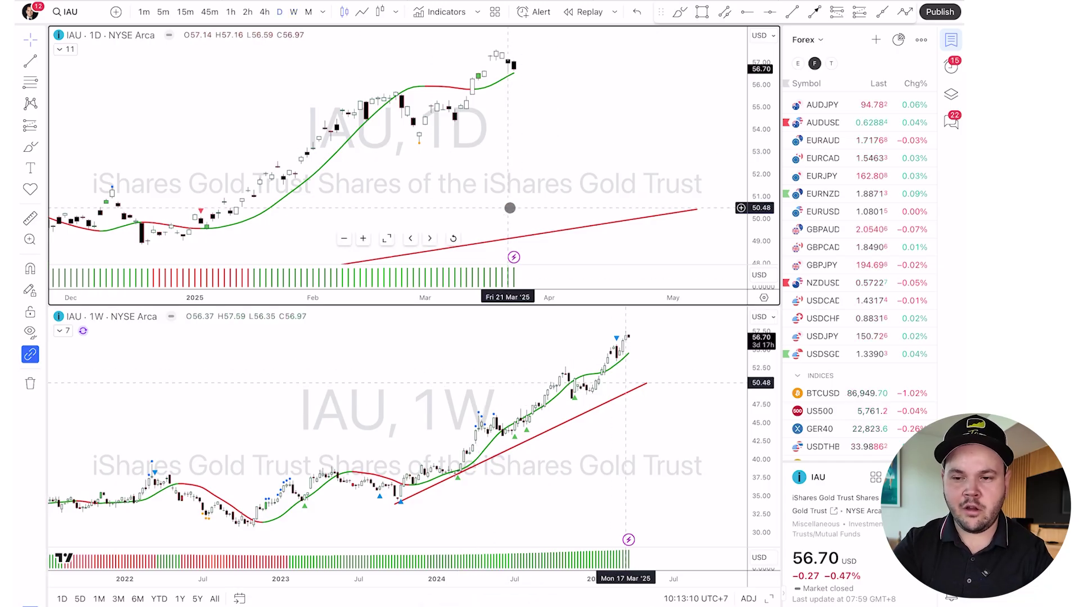
# Set the upper IAU chart to an 8-day interval and look through the list of available intervals.
pyautogui.write('8')
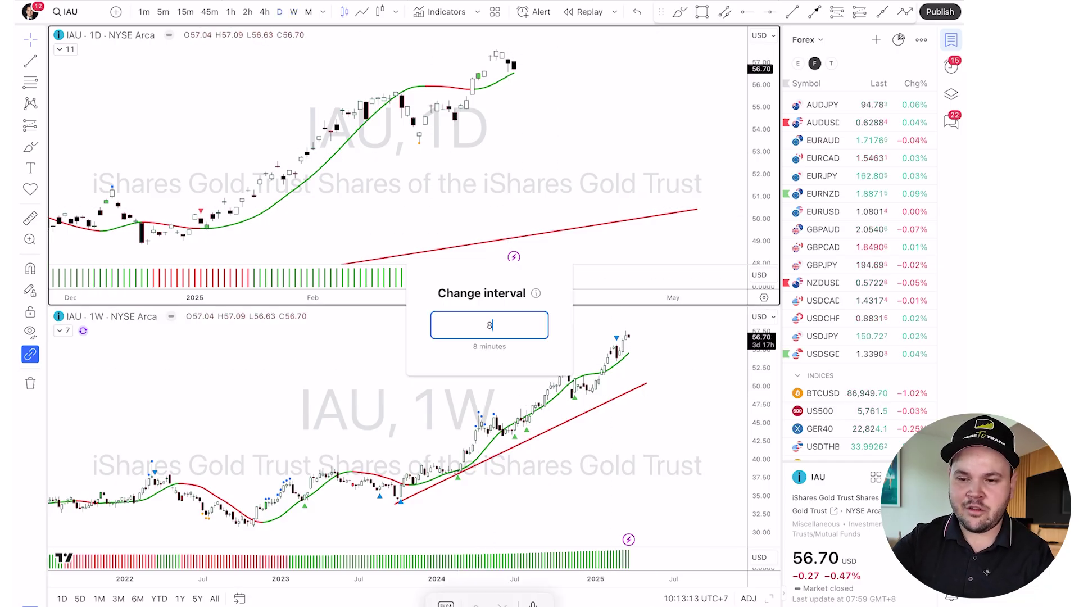
pyautogui.press('Return')
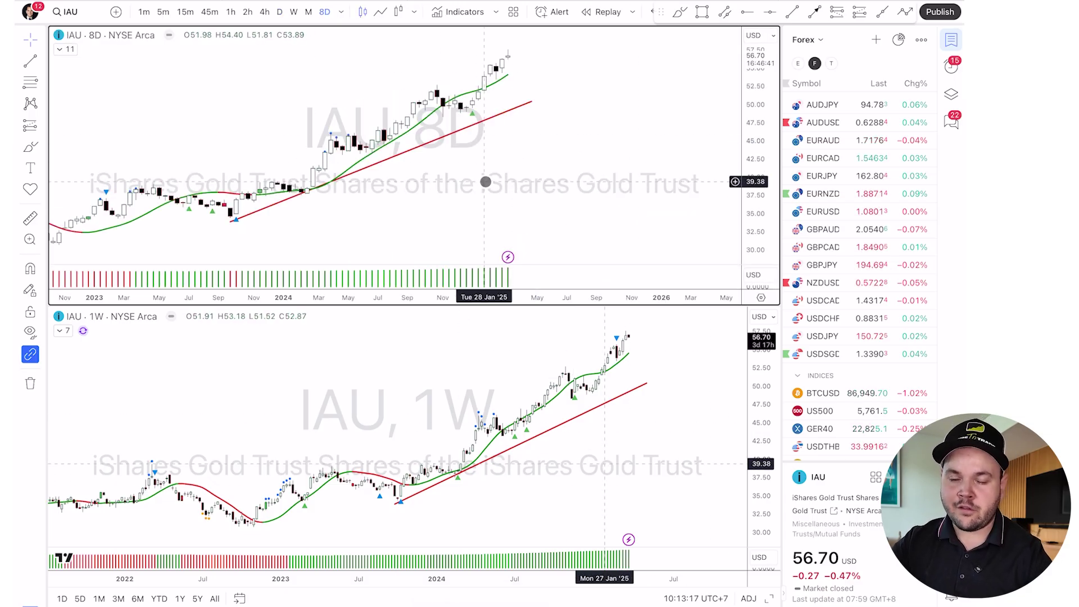
pyautogui.click(341, 12)
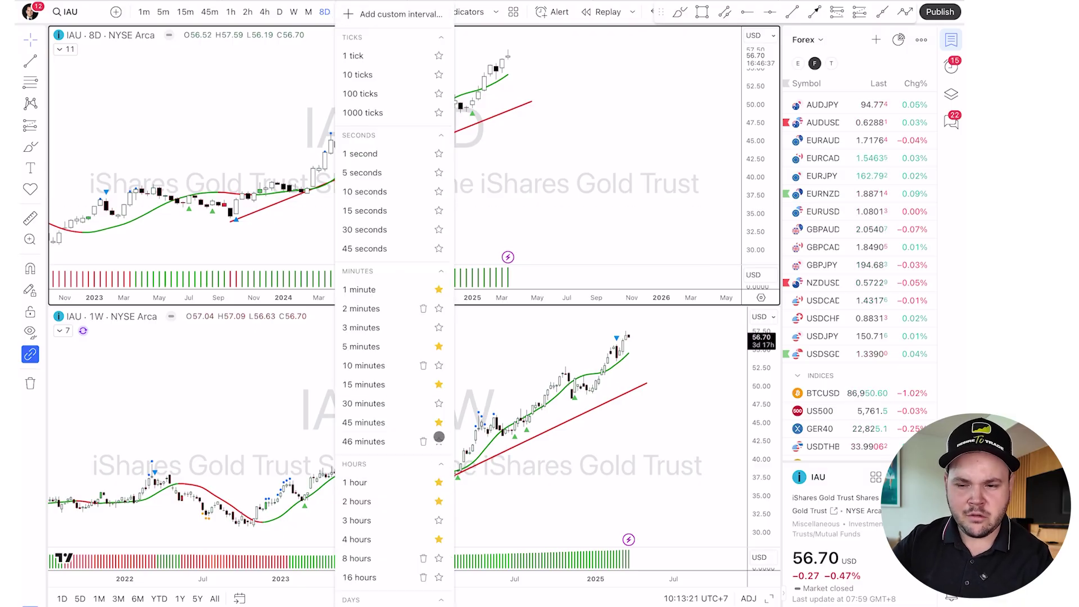
pyautogui.click(497, 403)
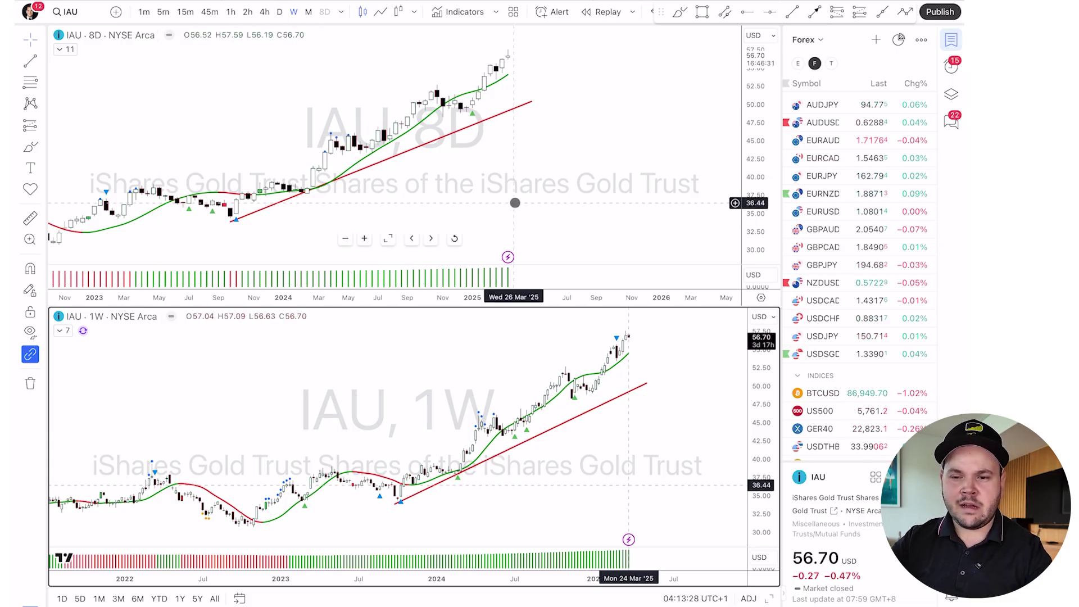
pyautogui.click(514, 202)
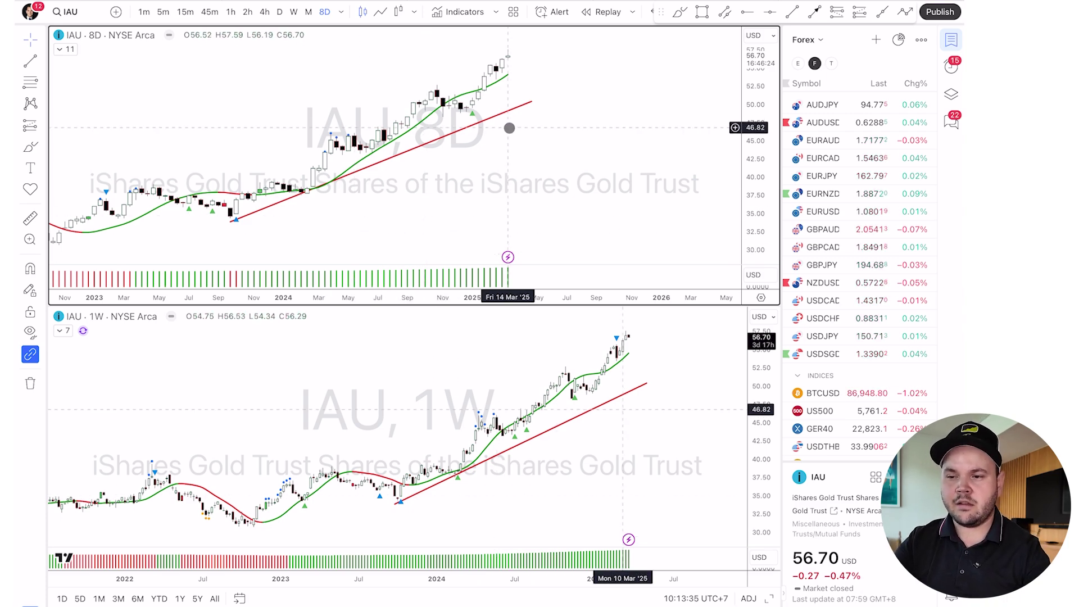
# Switch both charts to the symbol EURUSD.
pyautogui.write('EUR')
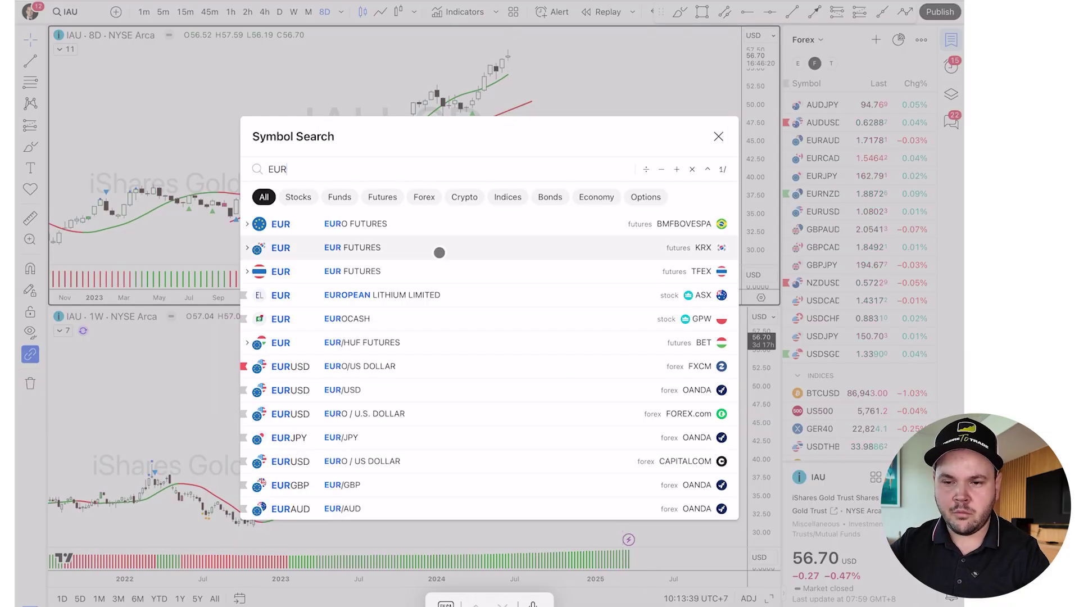
pyautogui.write('USD')
pyautogui.press('Return')
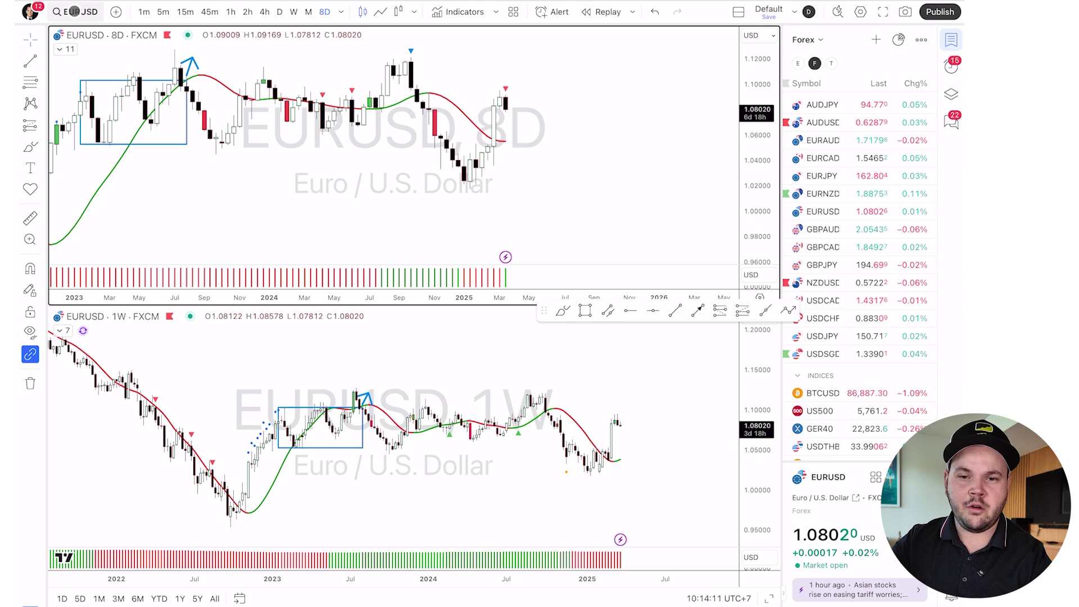
# Switch both charts to the TSLA stock on NASDAQ.
pyautogui.click(79, 16)
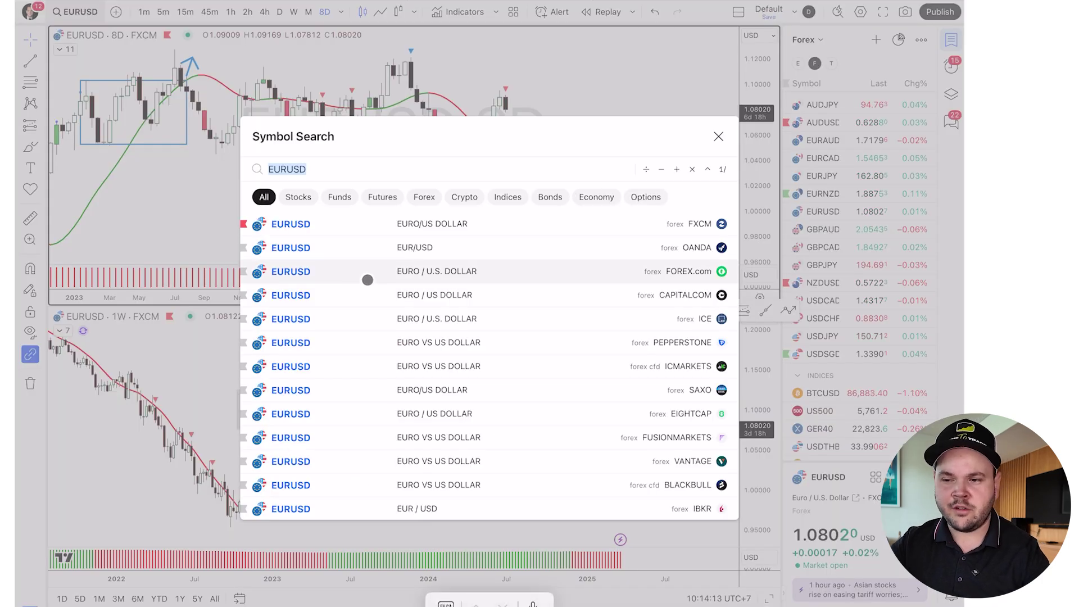
pyautogui.write('NASDAQ:TSLA')
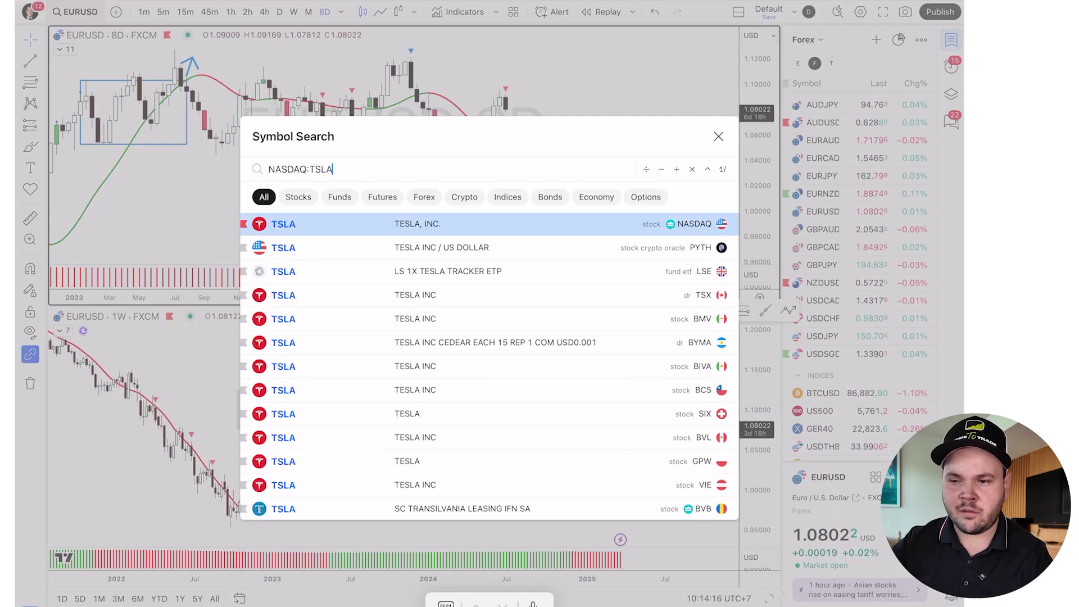
pyautogui.press('Return')
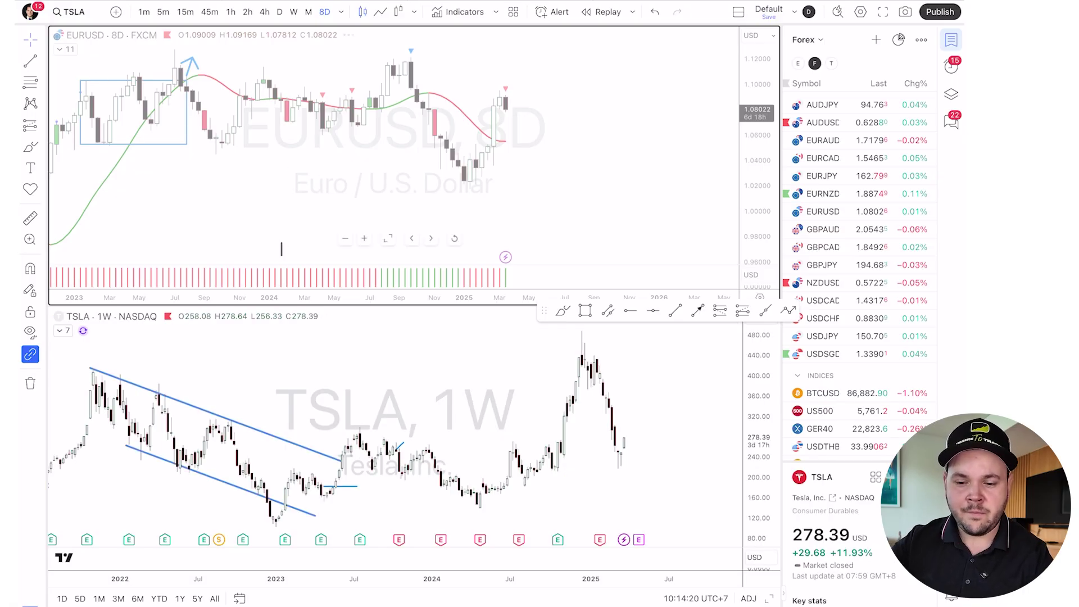
pyautogui.write('TSLA')
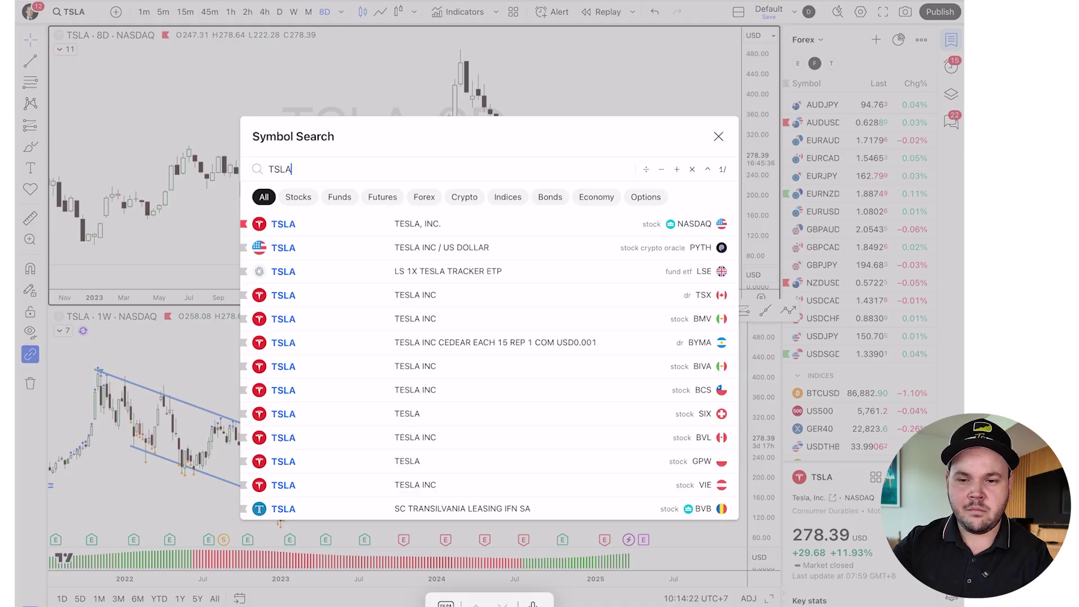
pyautogui.press('Return')
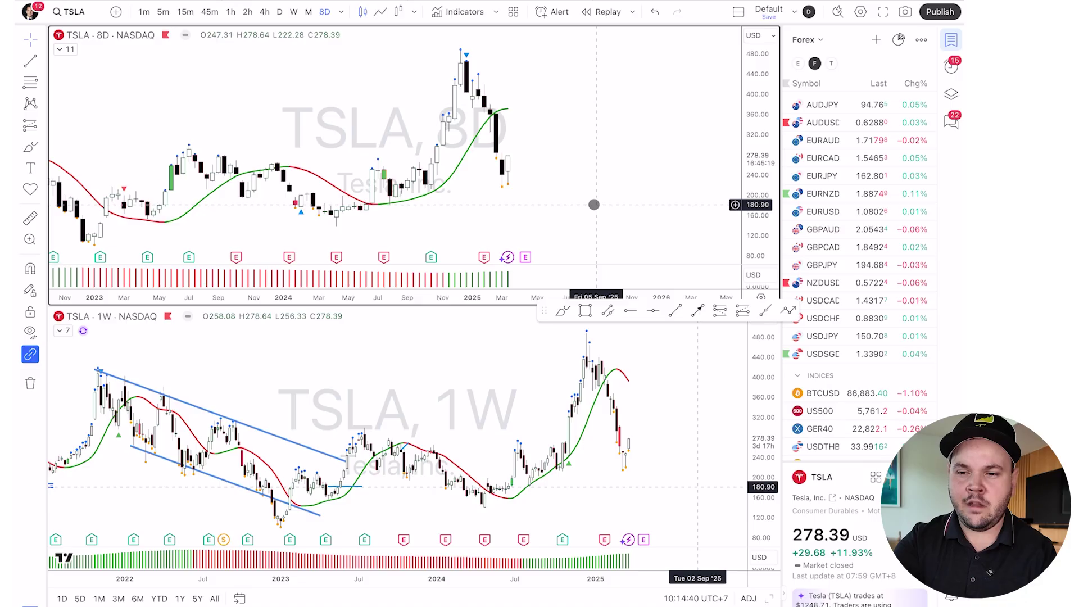
# Set the upper TSLA chart to the 1D interval and expand its list of indicators.
pyautogui.write('1D')
pyautogui.press('Return')
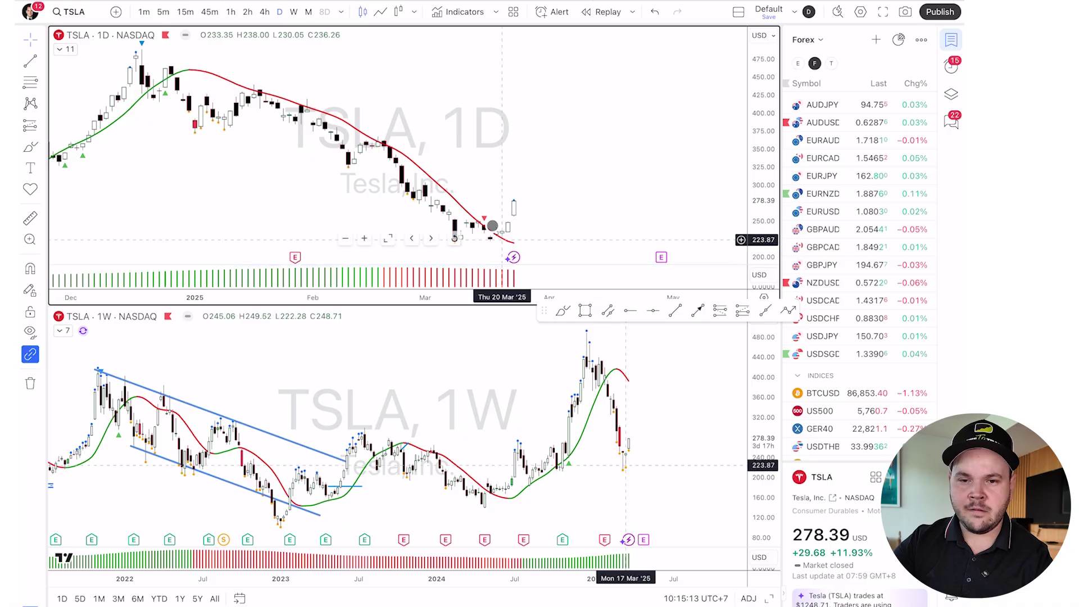
pyautogui.click(65, 45)
pyautogui.click(65, 47)
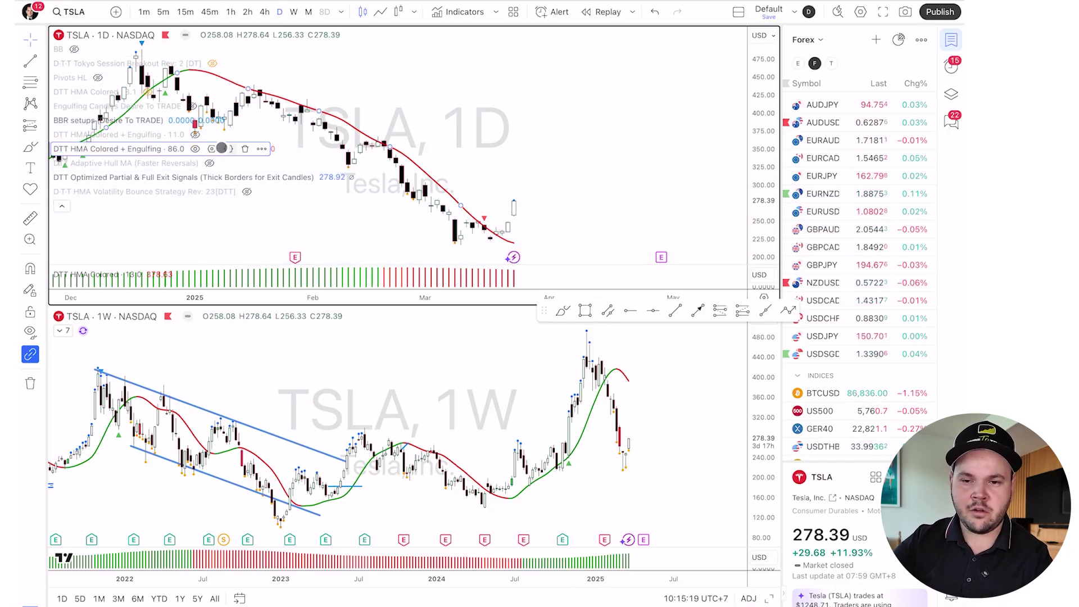
# Start an alert from the DTT HMA Colored + Engulfing - 86.0 indicator and apply it to the whole Forex watchlist.
pyautogui.click(259, 149)
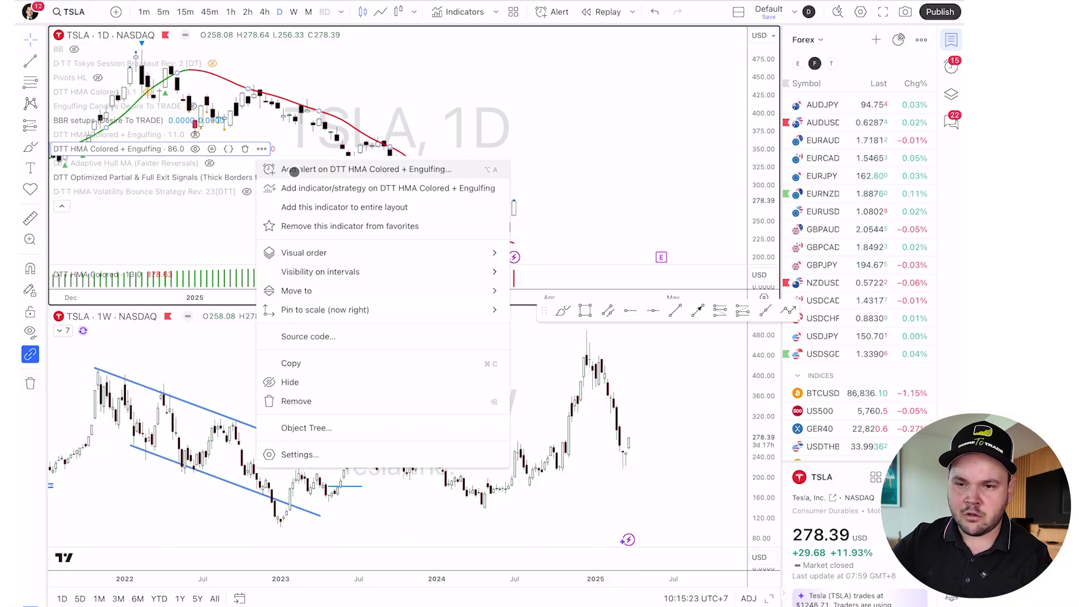
pyautogui.click(294, 172)
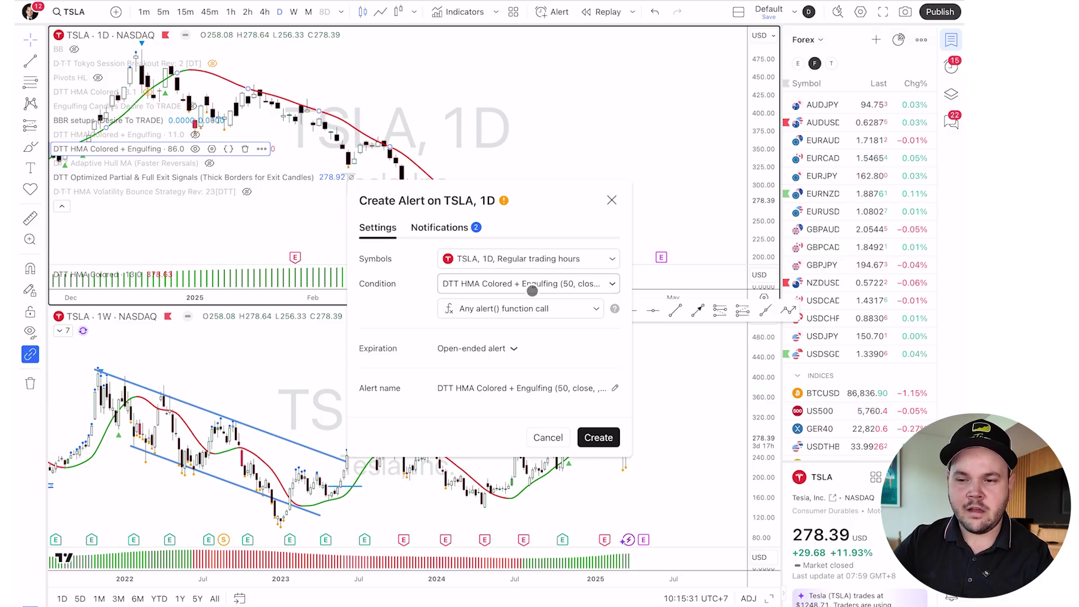
pyautogui.click(524, 258)
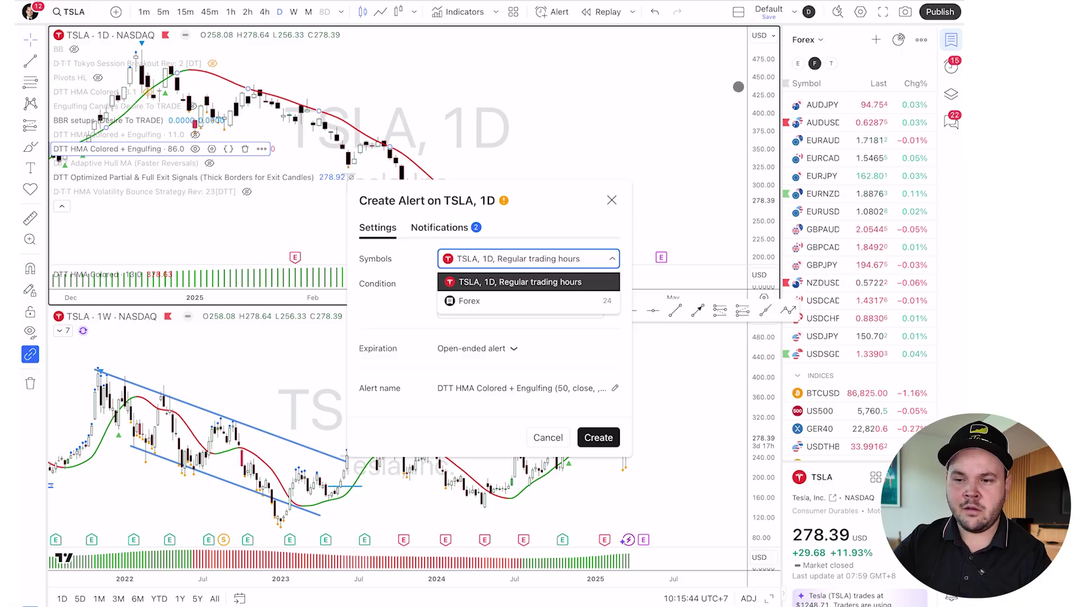
pyautogui.click(536, 302)
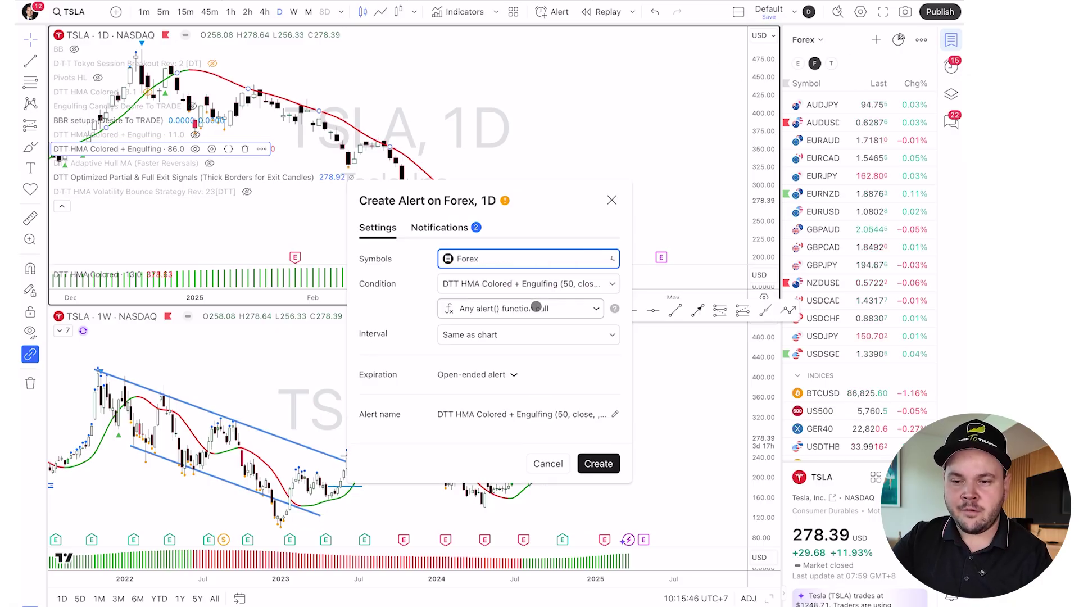
# Review the condition and interval options of the Forex alert, collapse the indicator list, and discard the alert without creating it.
pyautogui.click(556, 283)
pyautogui.click(396, 301)
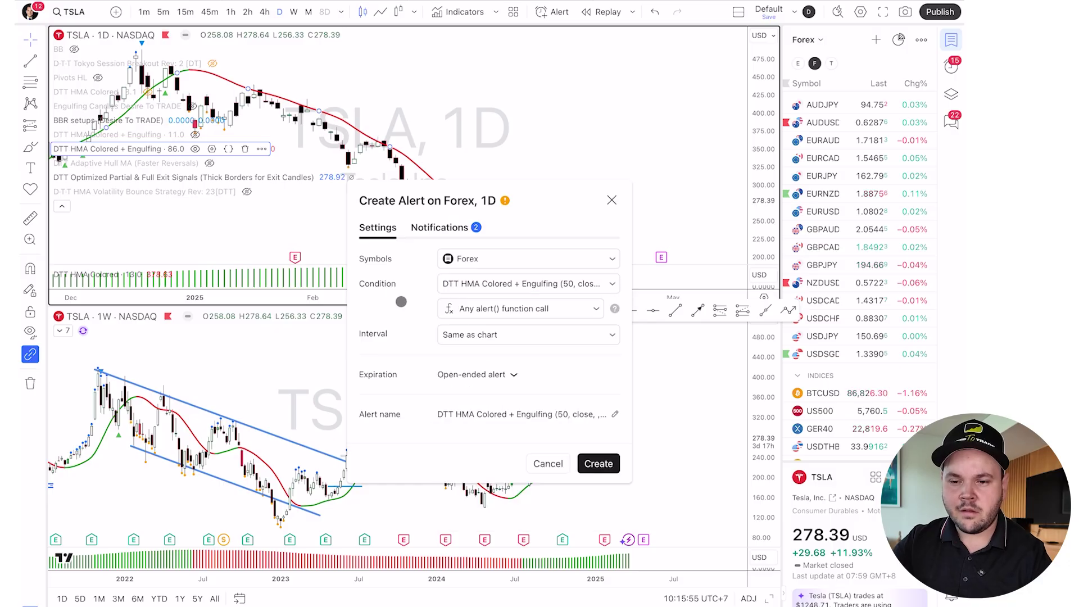
pyautogui.click(502, 339)
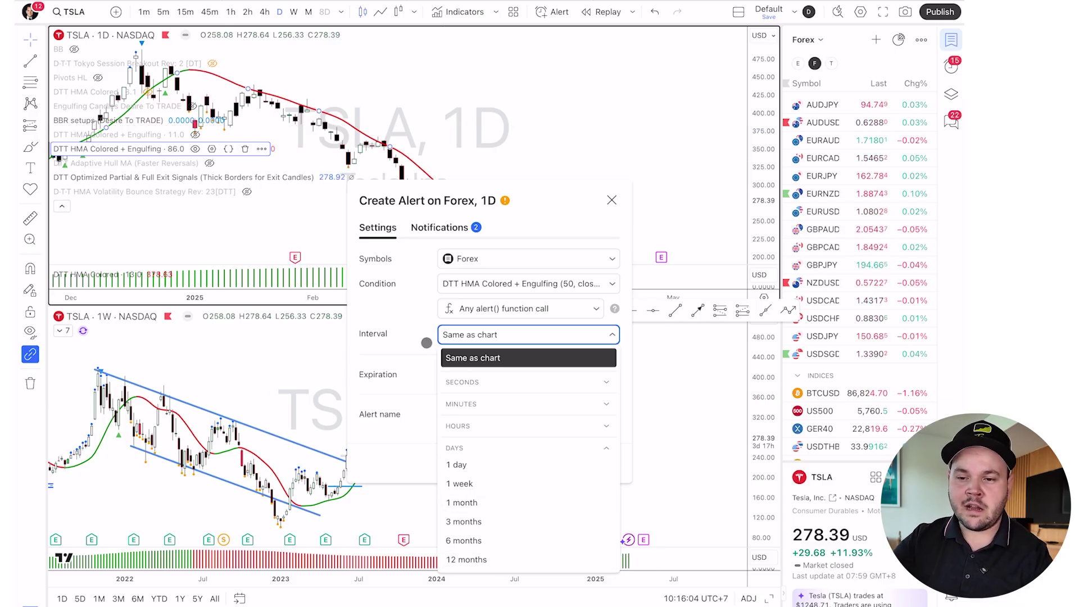
pyautogui.click(427, 360)
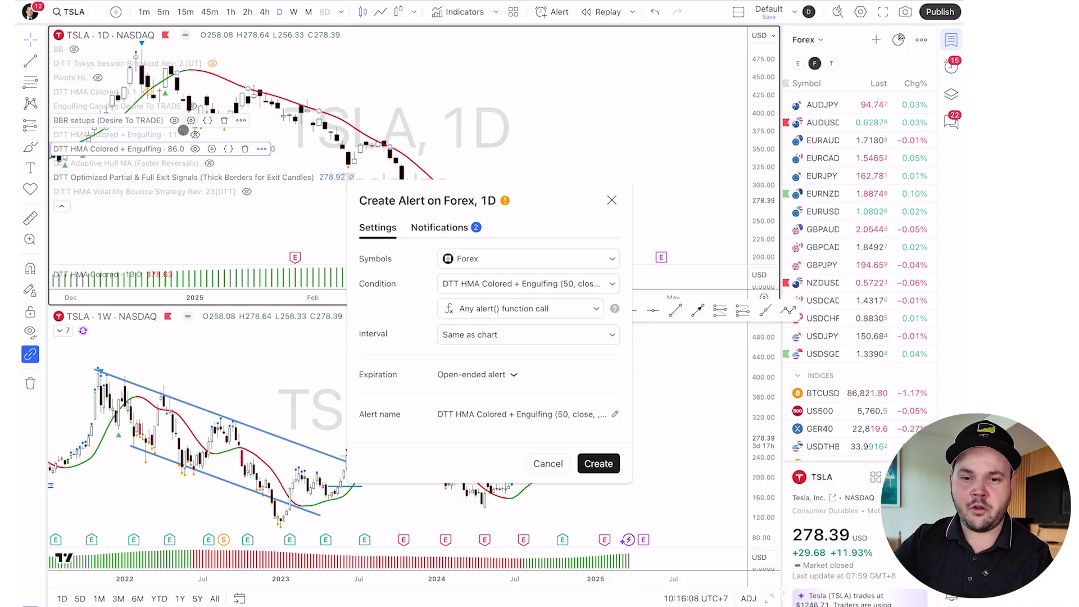
pyautogui.click(62, 206)
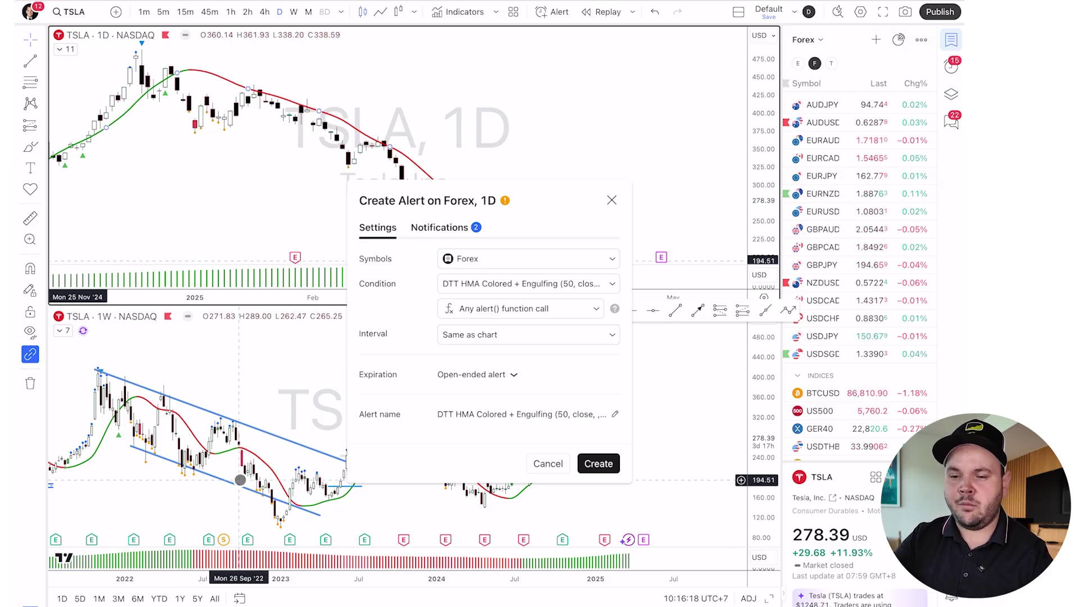
pyautogui.moveTo(502, 198)
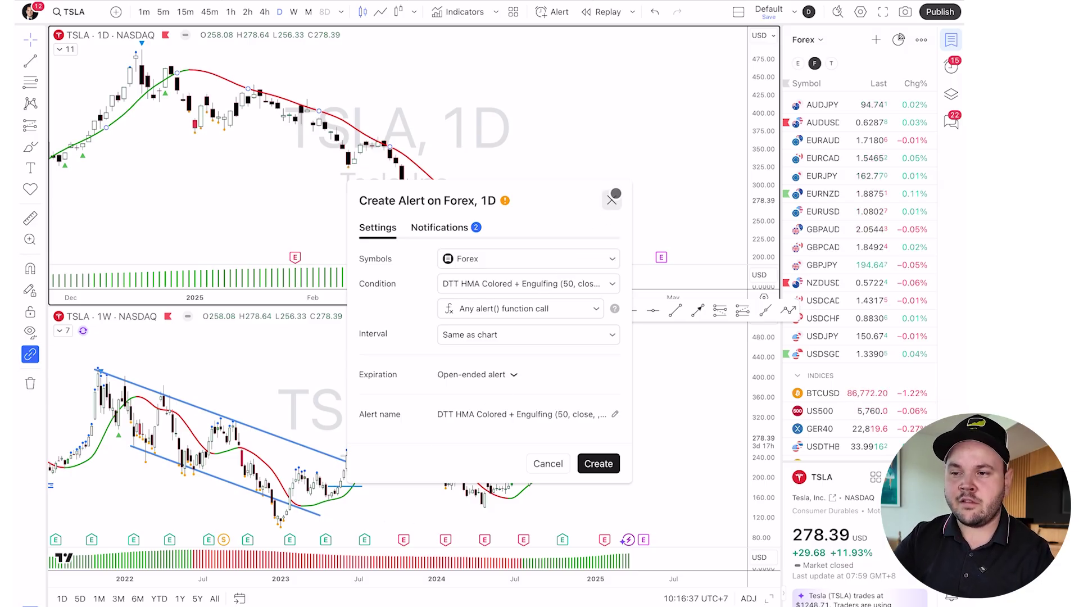
pyautogui.click(611, 199)
# Find the stocks and ETF watchlist's DTT HMA Colored + Engulfing alert, and examine the daily DELL chart from its log entry.
pyautogui.click(798, 63)
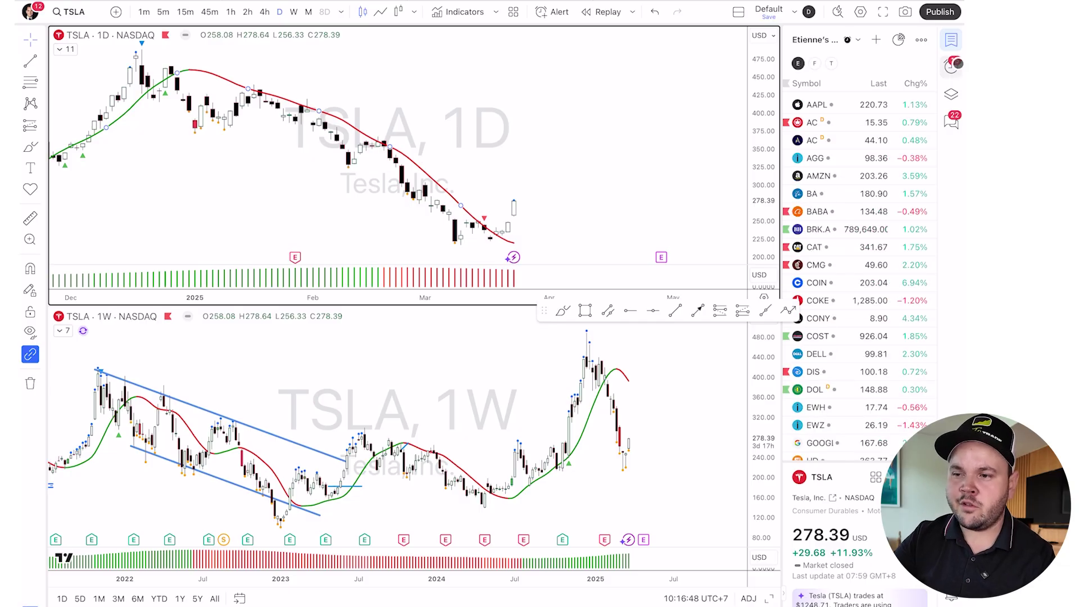
pyautogui.click(955, 63)
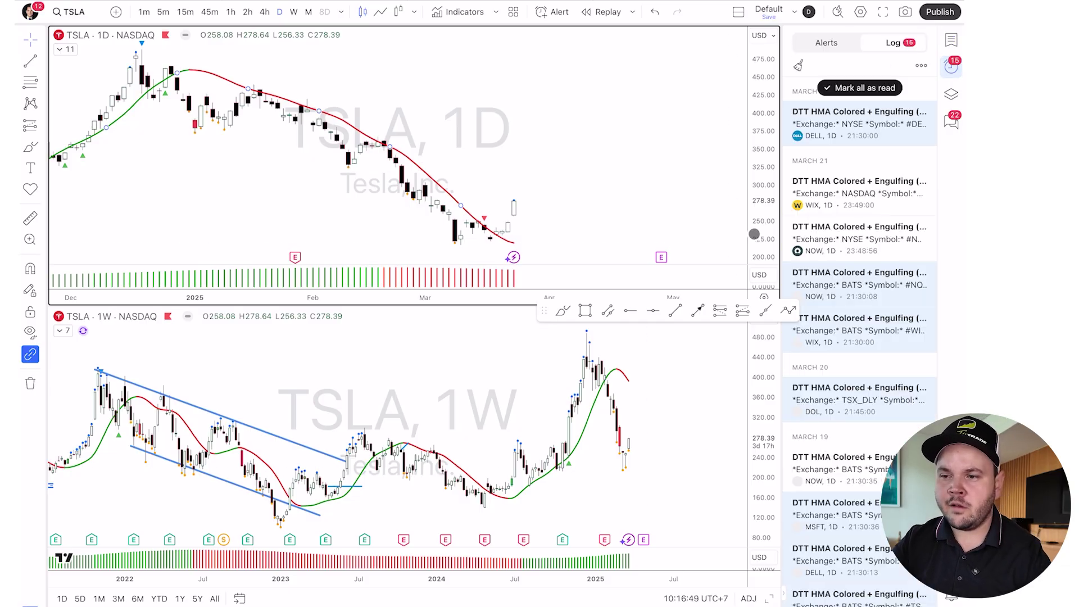
pyautogui.click(847, 43)
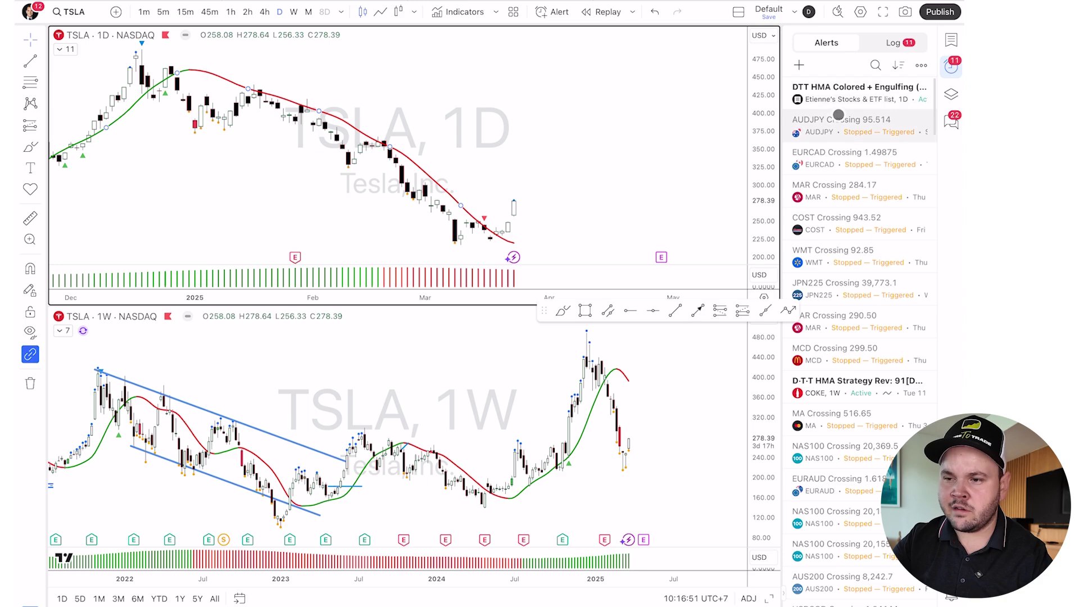
pyautogui.click(820, 91)
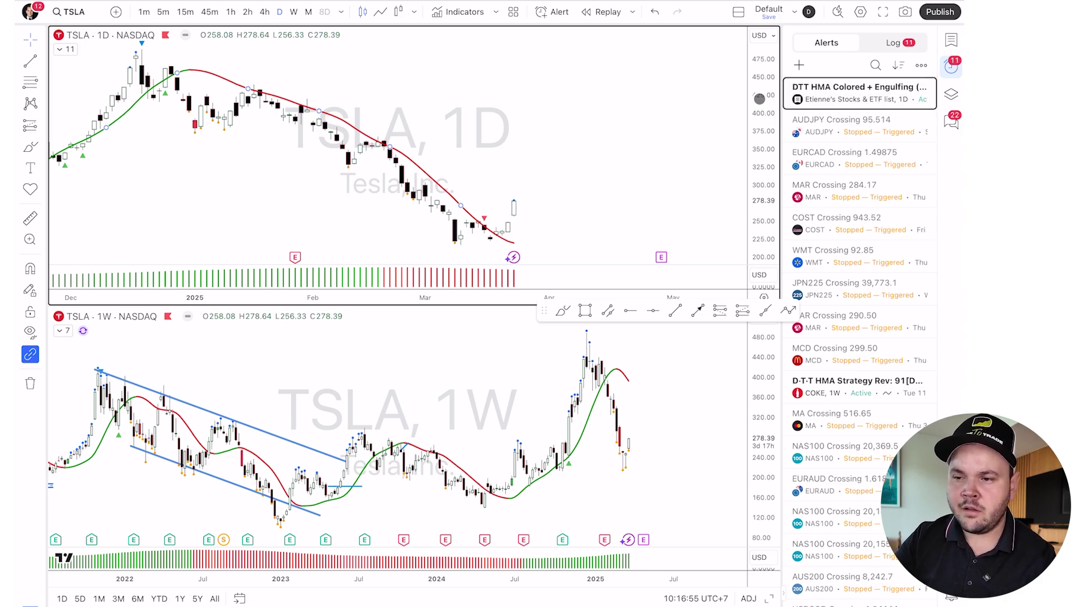
pyautogui.moveTo(830, 92)
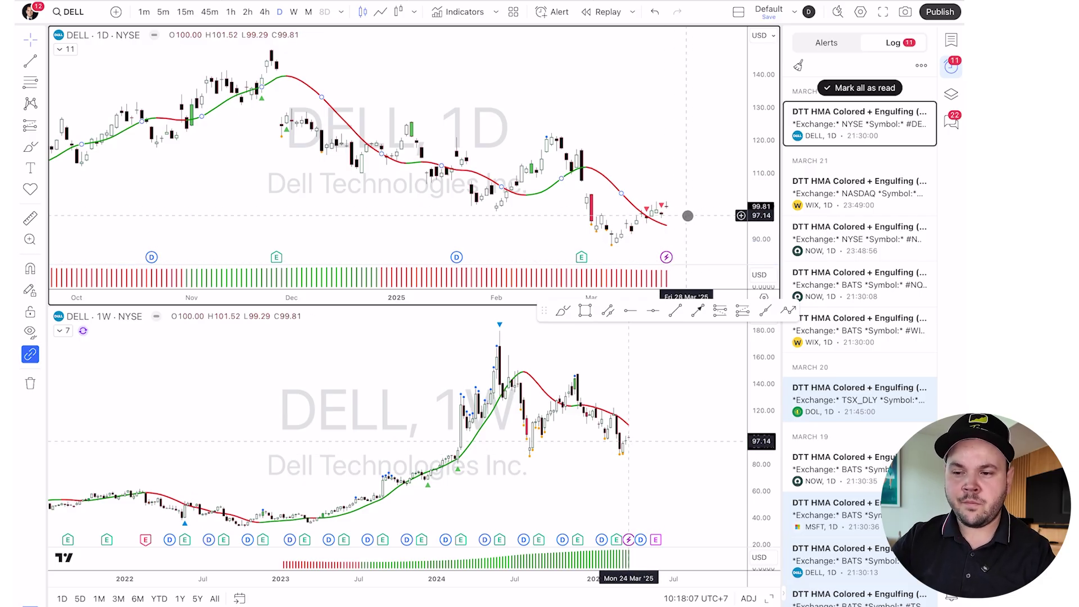
pyautogui.scroll(5, 678, 217)
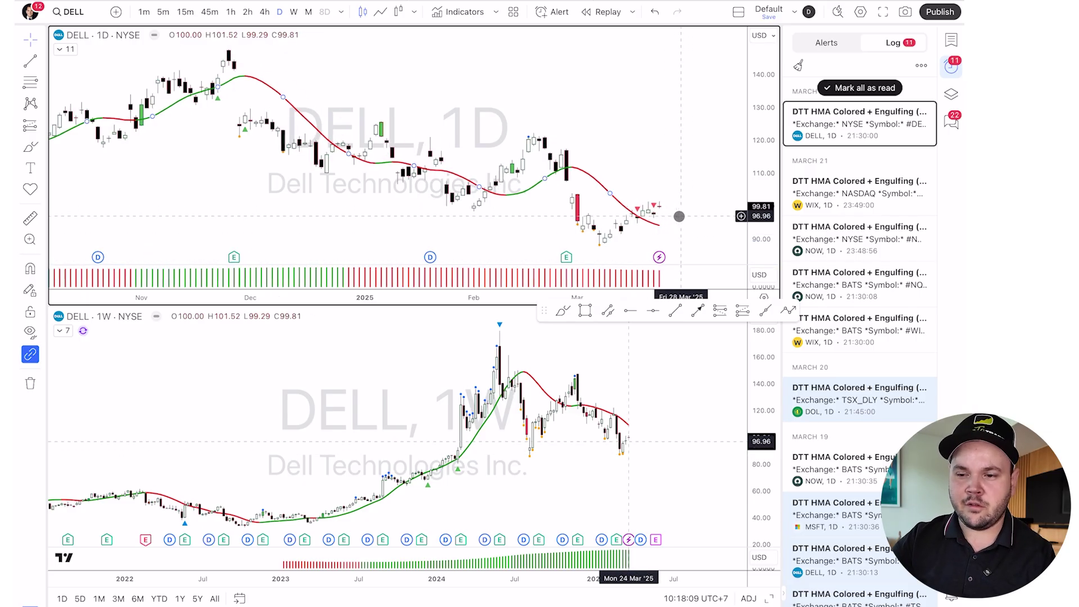
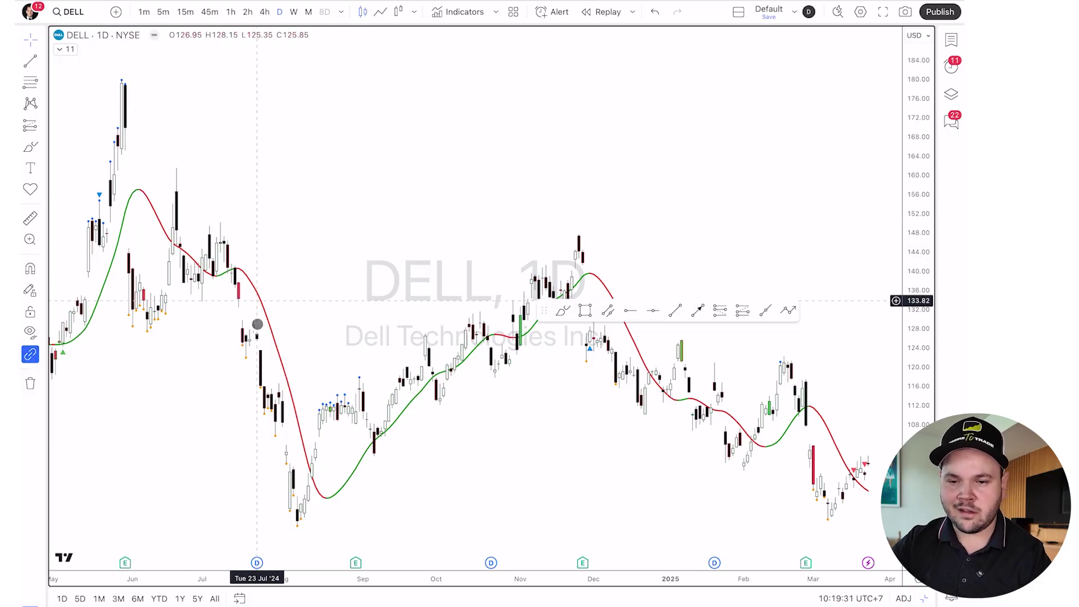
# Move the floating drawing-tools bar off the DELL candles to the empty area above the recent prices.
pyautogui.moveTo(545, 316)
pyautogui.mouseDown()
pyautogui.moveTo(612, 167)
pyautogui.moveTo(657, 104)
pyautogui.moveTo(606, 107)
pyautogui.mouseUp()
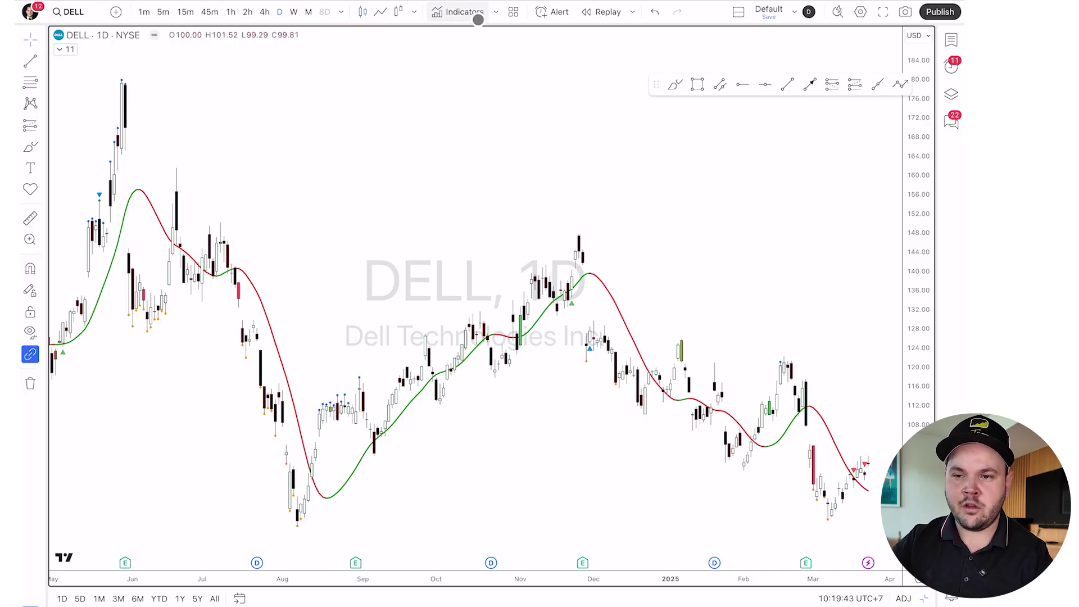
# Search the indicators for "hma" and add HMA Strategy to the daily DELL chart.
pyautogui.click(466, 15)
pyautogui.write('hma')
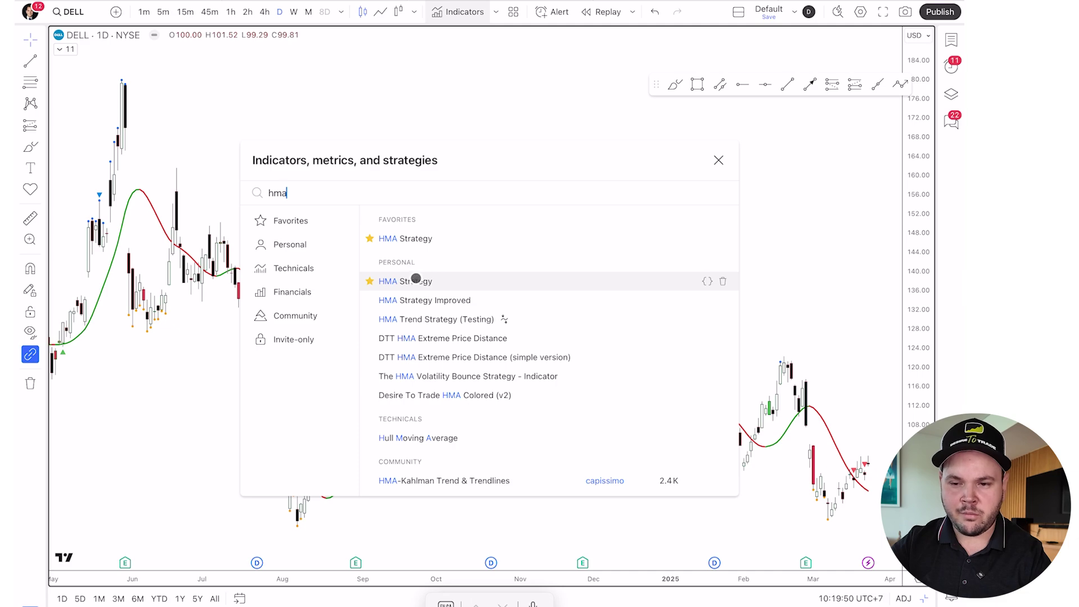
pyautogui.press('super+a')
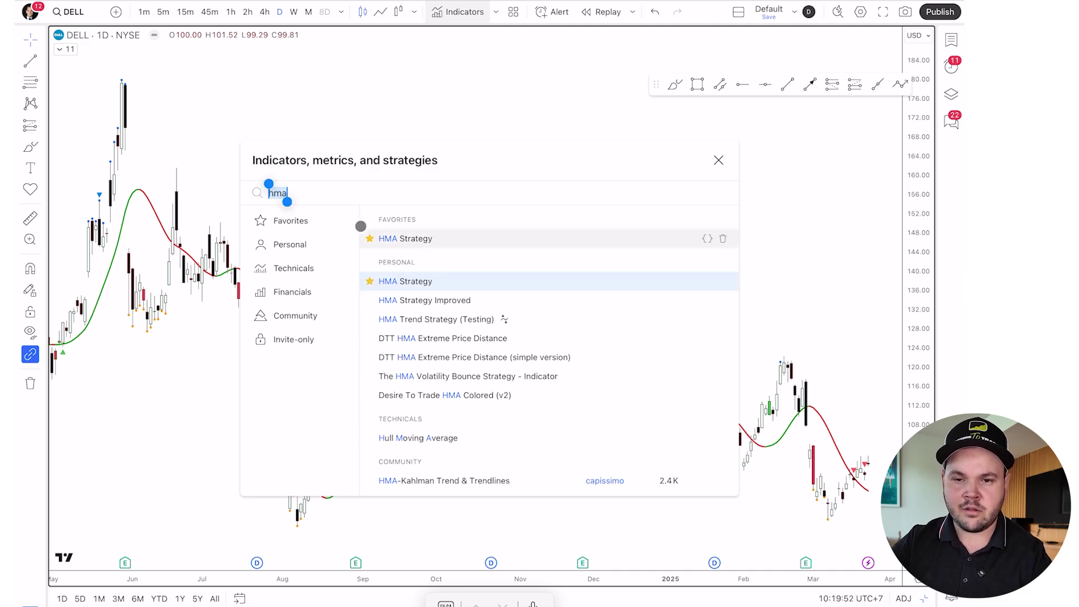
pyautogui.click(818, 162)
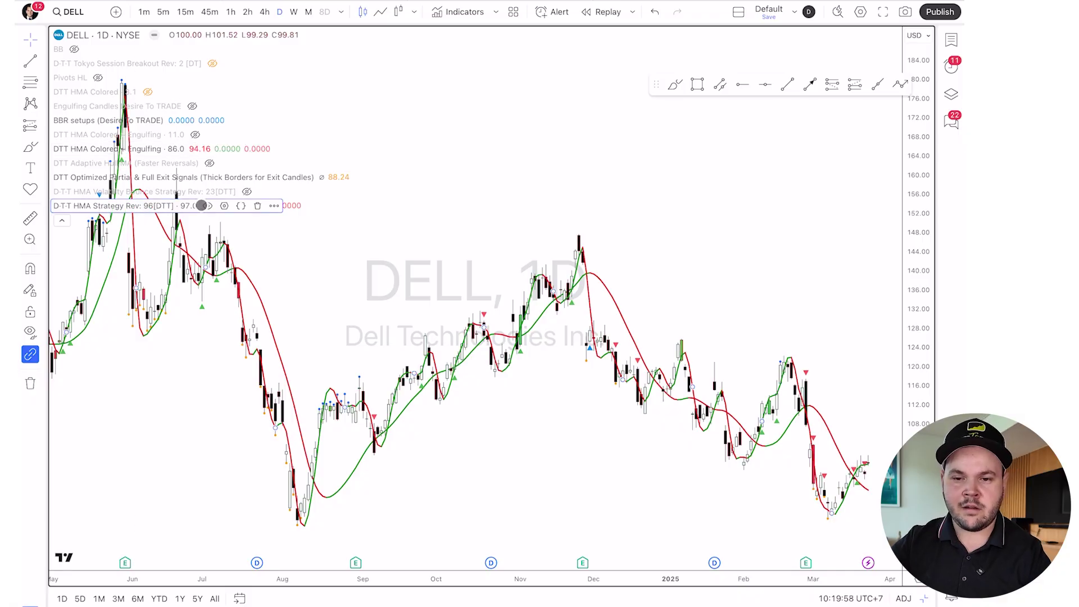
# Configure the HMA Strategy with a Hull length of 200, Hull timeframe Chart, and engulfing bars disabled.
pyautogui.click(223, 205)
pyautogui.click(403, 186)
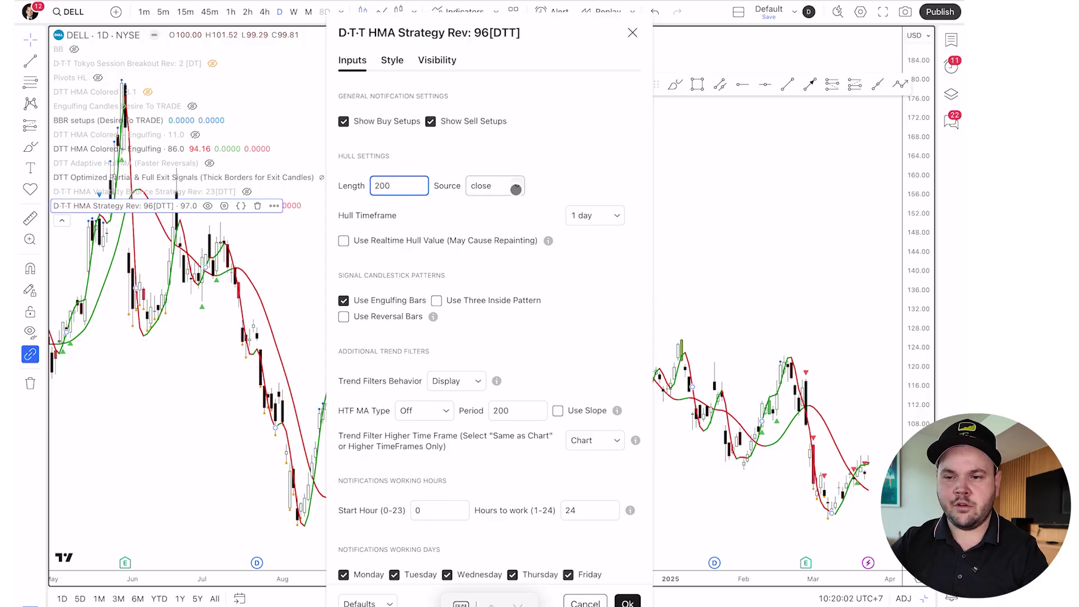
pyautogui.click(596, 216)
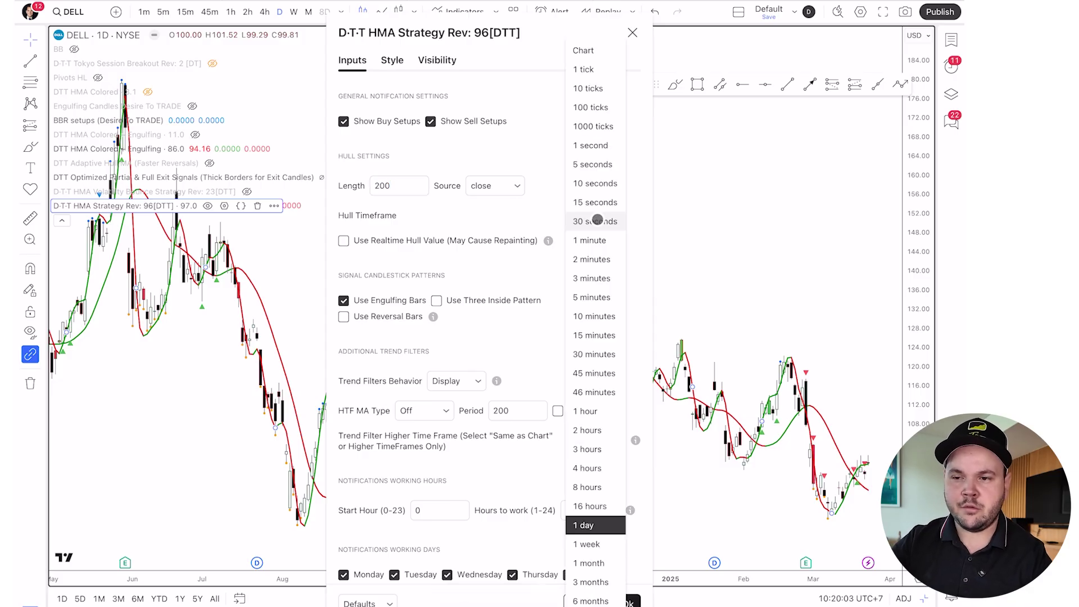
pyautogui.click(587, 51)
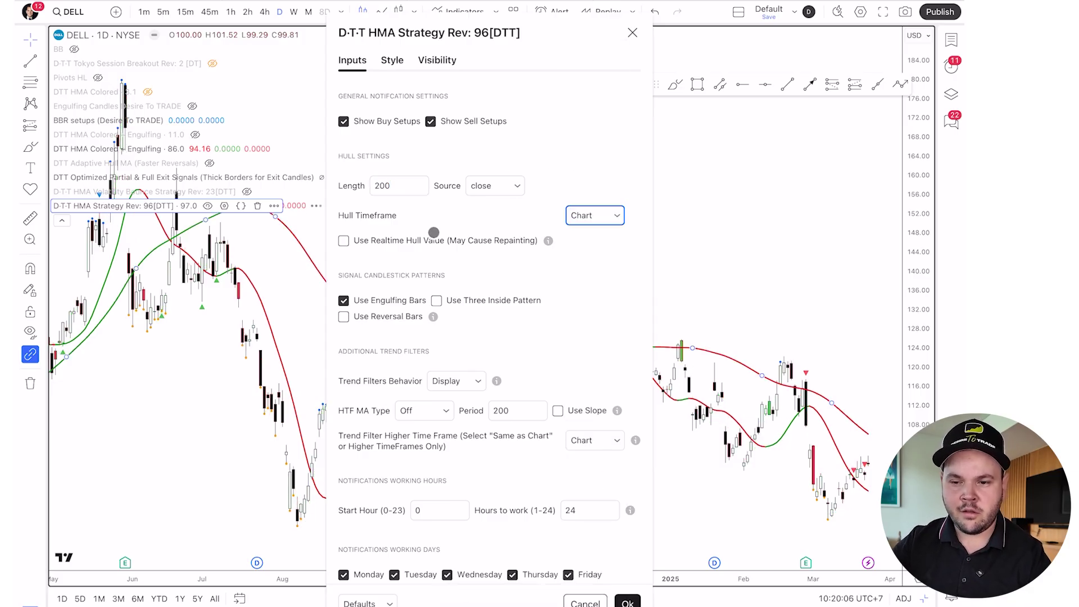
pyautogui.click(349, 304)
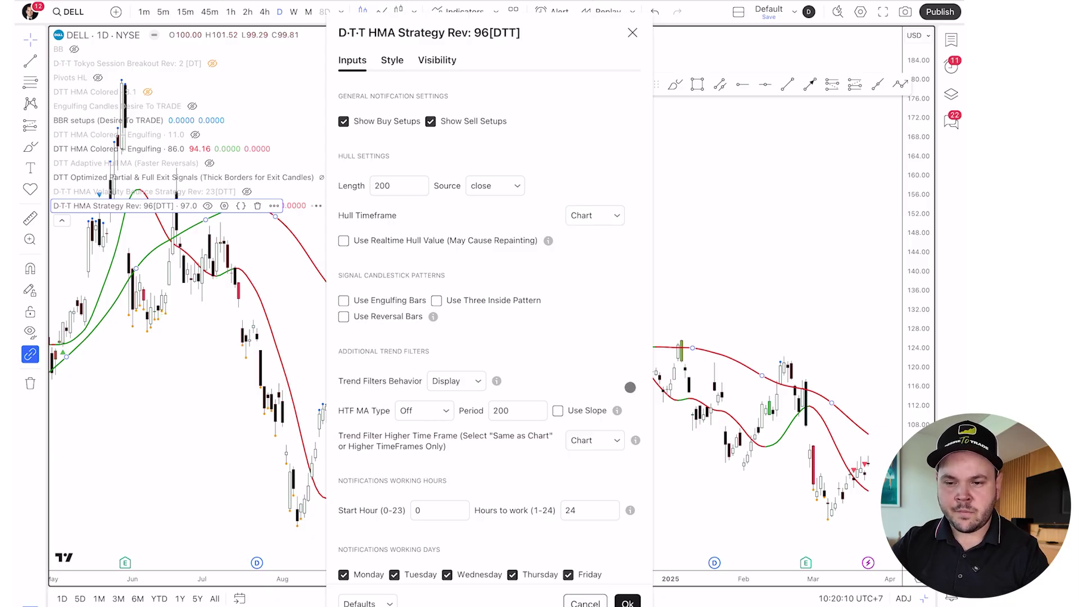
pyautogui.click(639, 602)
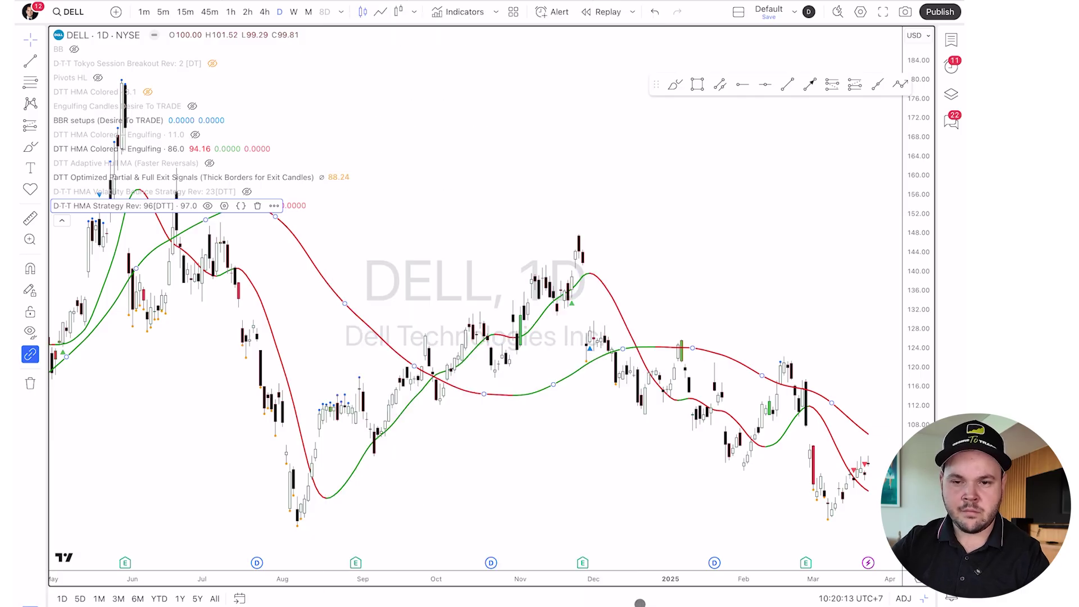
# Move the HMA Strategy indicator to a new pane below the daily DELL candles.
pyautogui.click(273, 205)
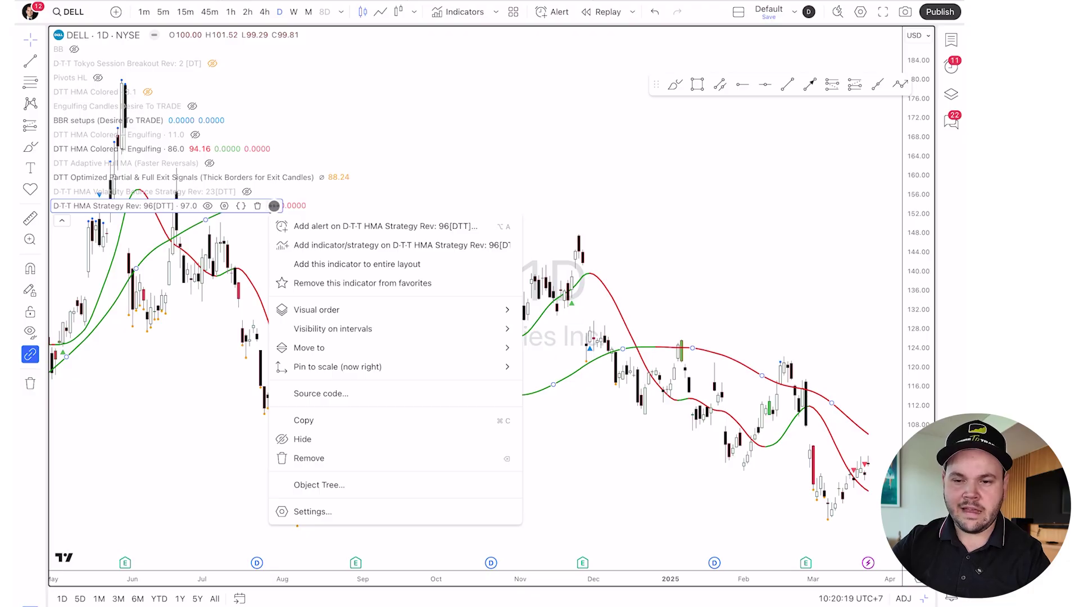
pyautogui.moveTo(324, 344)
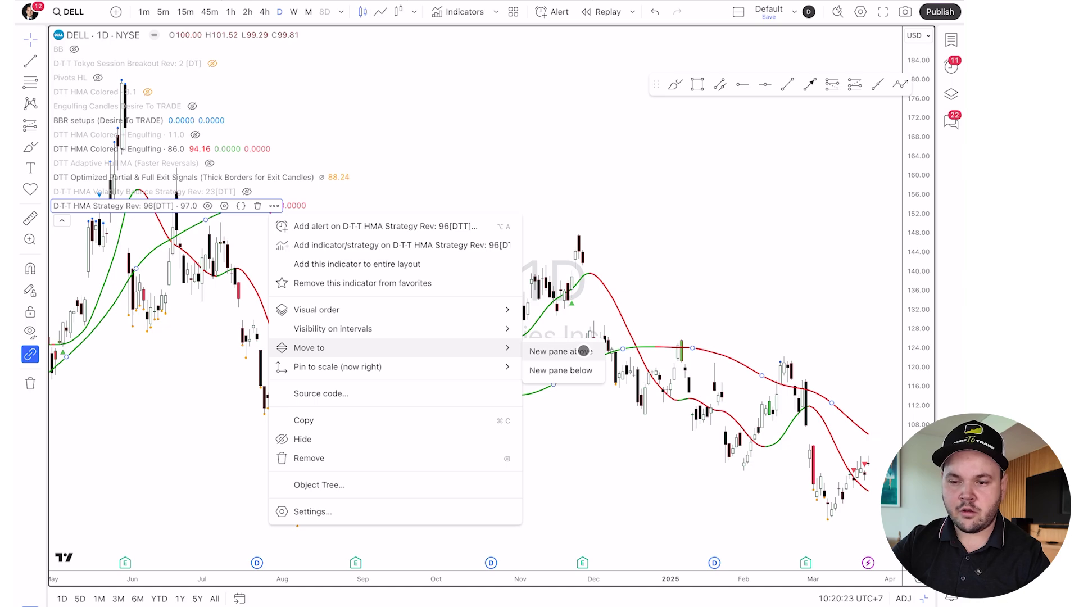
pyautogui.click(583, 371)
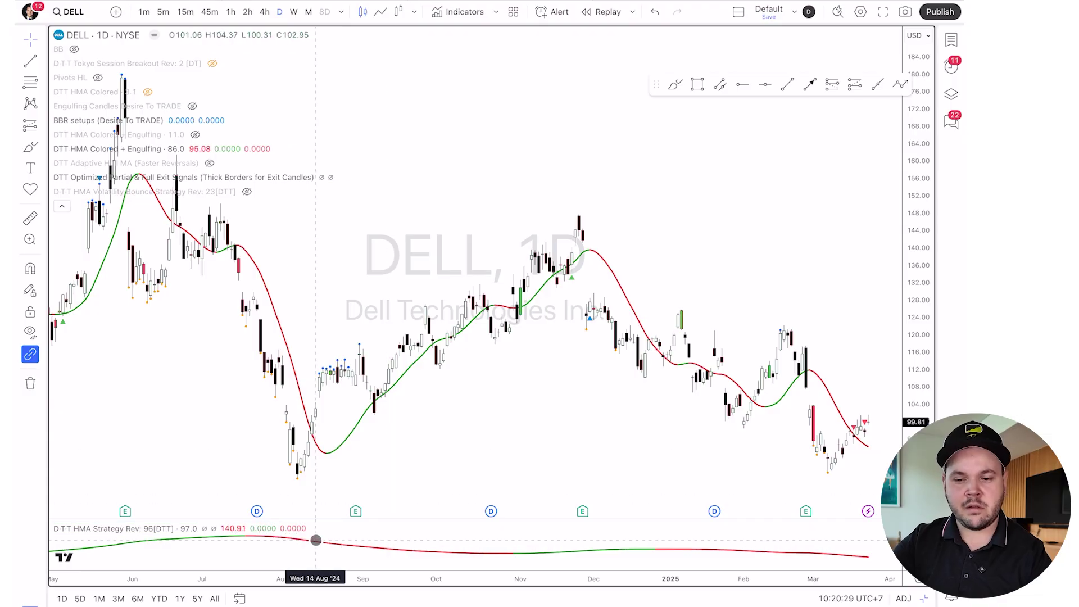
# Change the HMA plot style of the HMA Strategy from a line to a histogram.
pyautogui.doubleClick(315, 540)
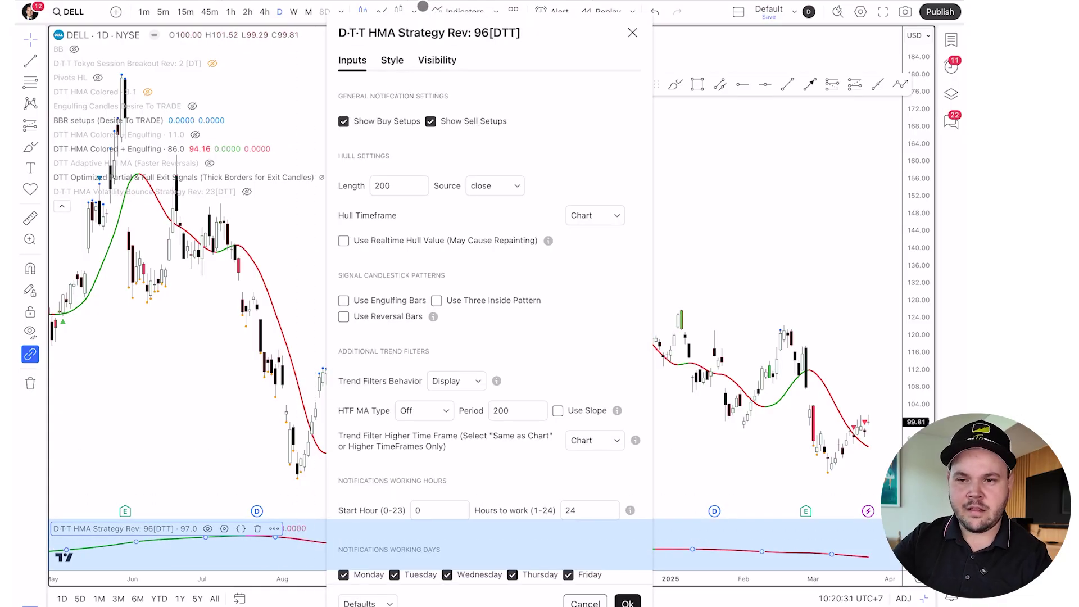
pyautogui.click(398, 62)
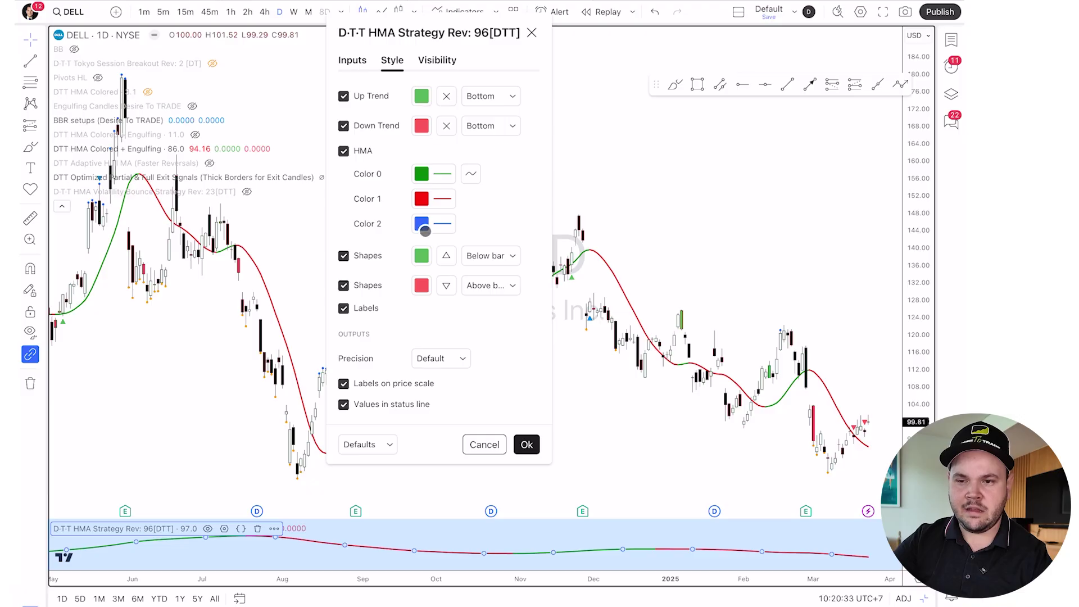
pyautogui.click(471, 174)
pyautogui.click(500, 320)
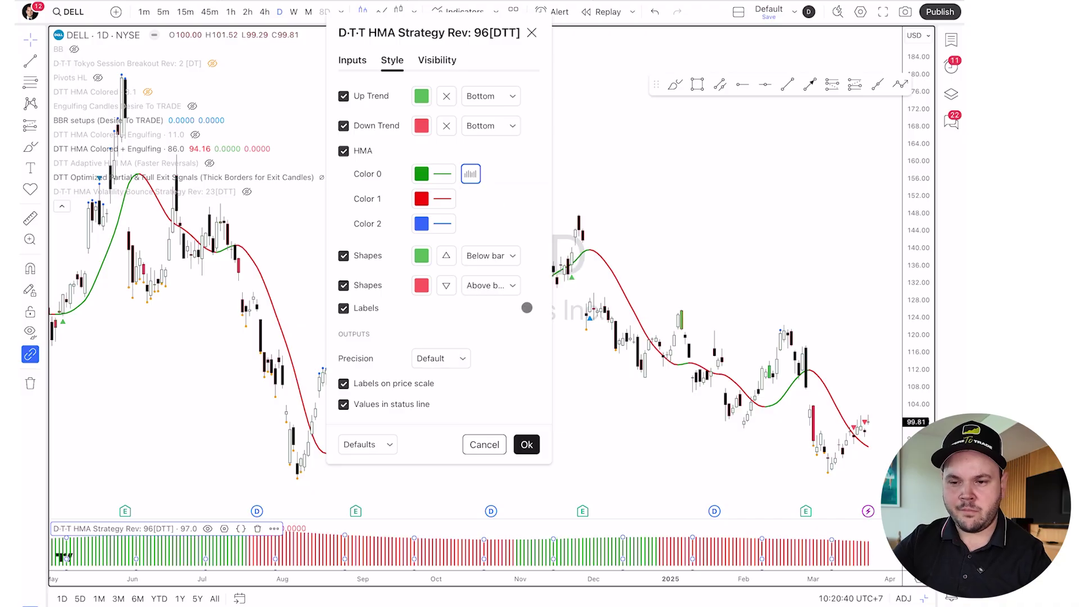
pyautogui.click(527, 444)
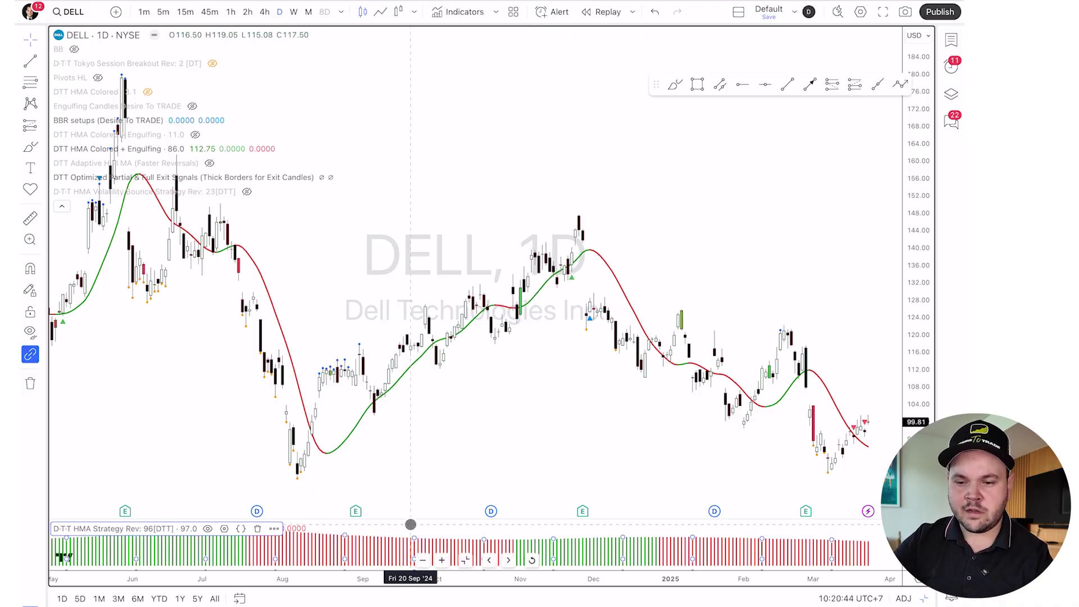
# Shrink the HMA Strategy pane to a thin strip and collapse the daily chart's indicator list.
pyautogui.moveTo(405, 520); pyautogui.dragTo(401, 557)
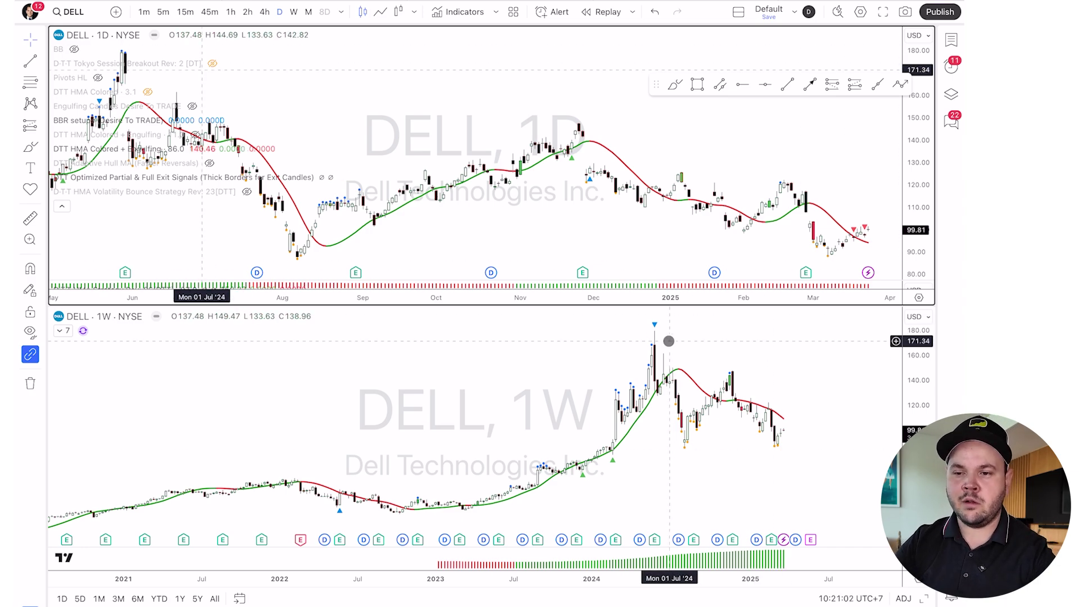
pyautogui.click(61, 207)
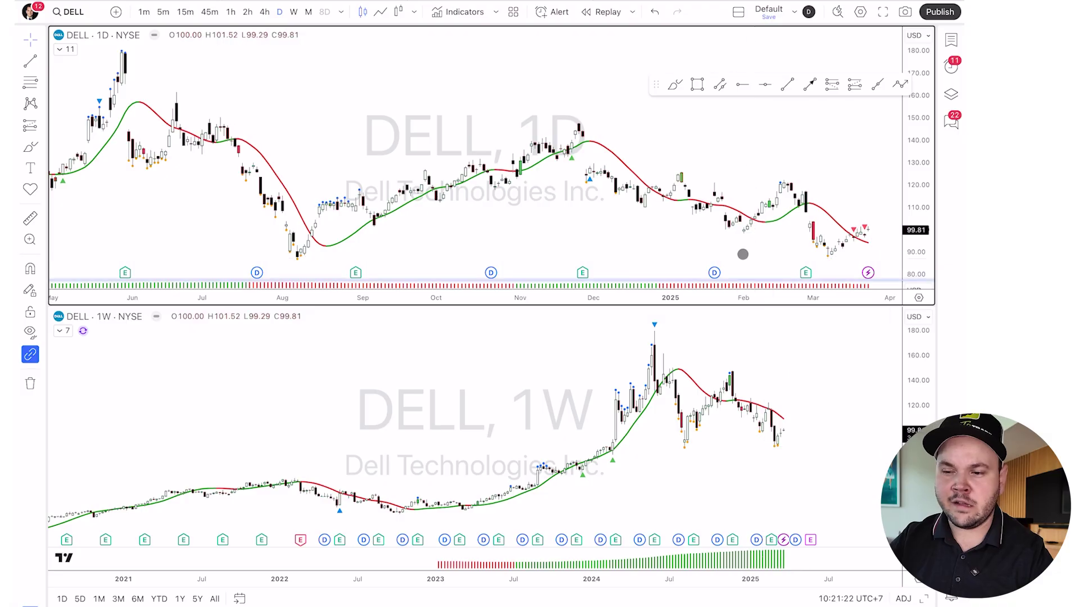
pyautogui.doubleClick(498, 288)
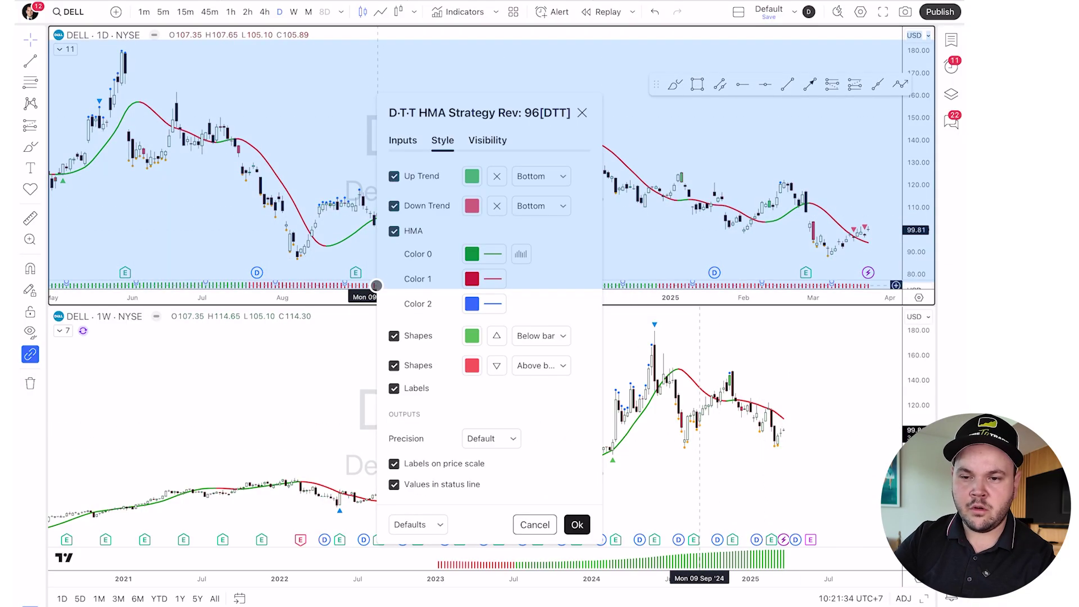
pyautogui.click(403, 140)
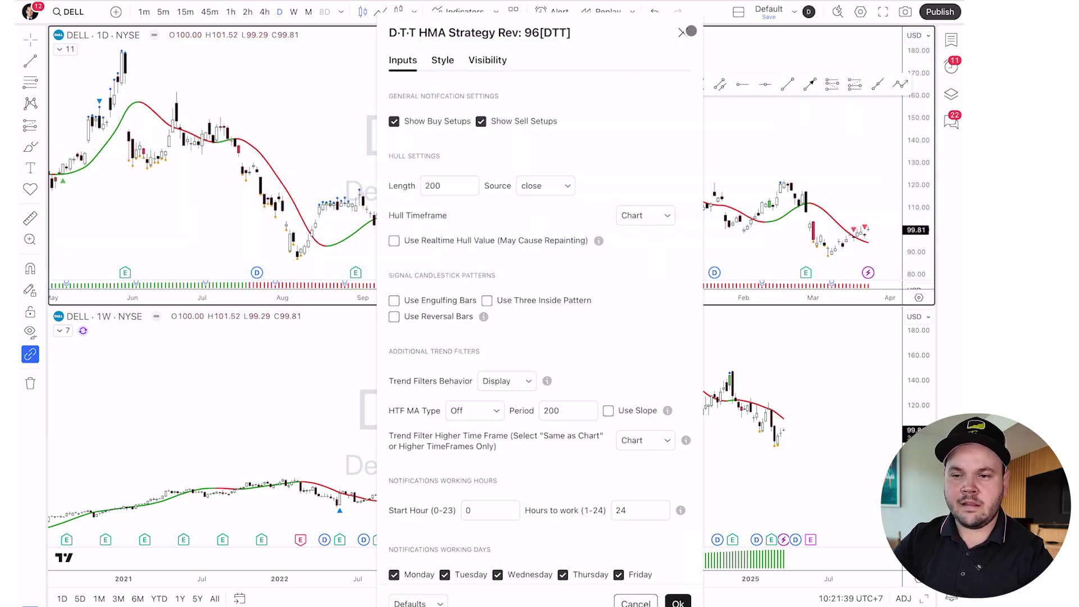
pyautogui.press('Escape')
# Set the Hull length of the daily chart's HMA Strategy histogram to 250.
pyautogui.doubleClick(430, 286)
pyautogui.click(401, 189)
pyautogui.write('50')
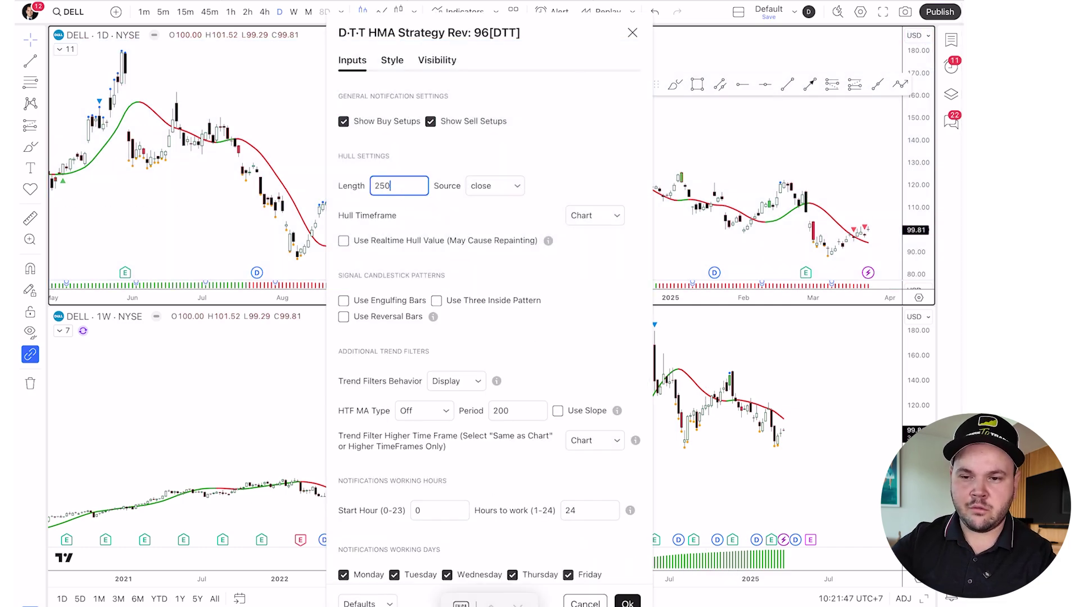
pyautogui.click(616, 161)
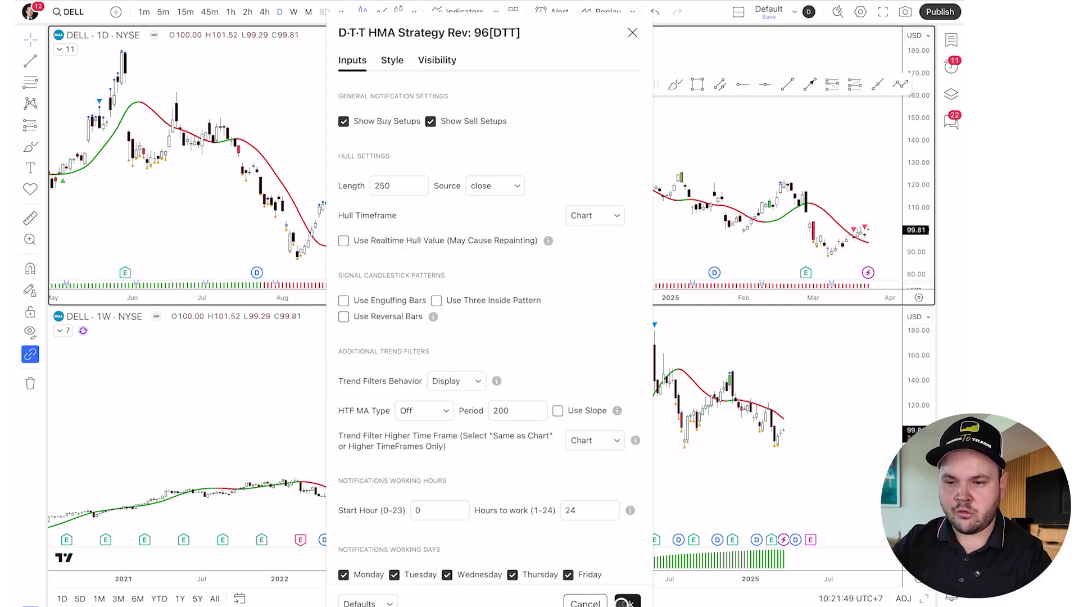
pyautogui.click(627, 601)
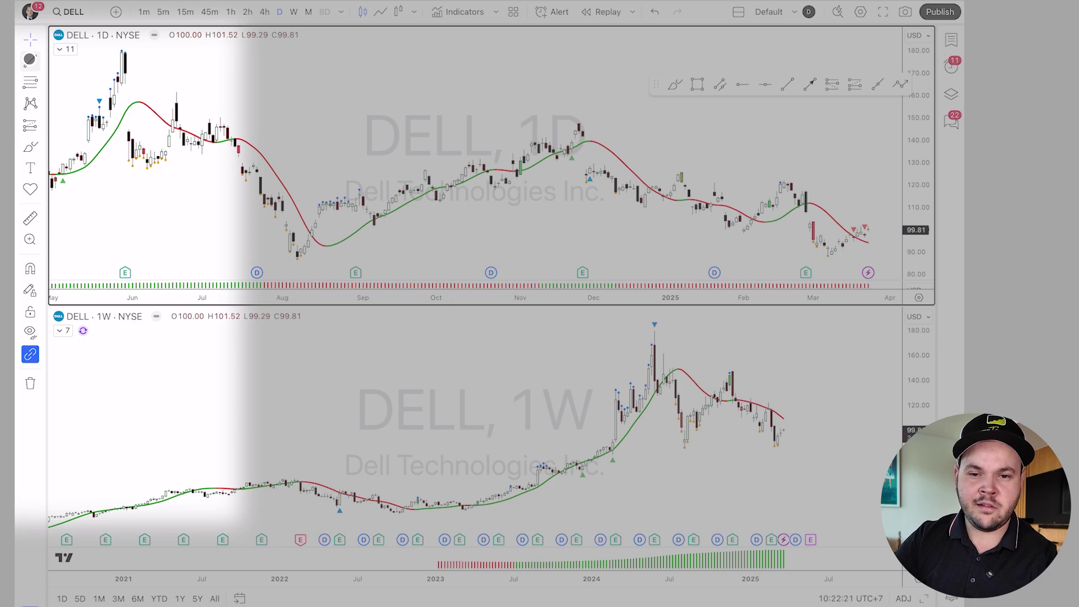
# Draw a trend line across the empty area above the daily DELL candles and undo it.
pyautogui.click(29, 57)
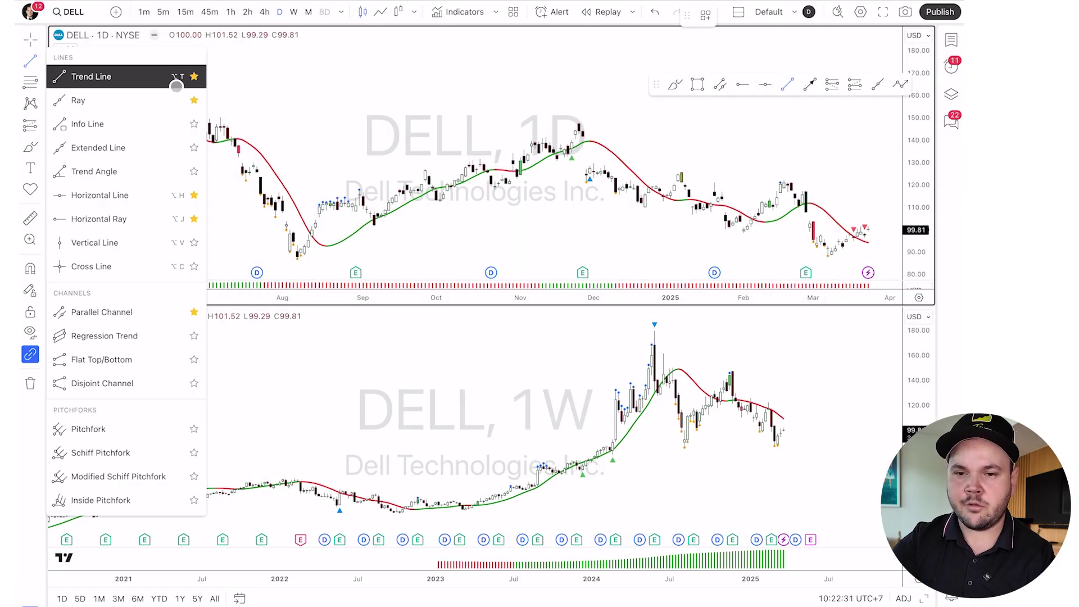
pyautogui.click(337, 94)
pyautogui.click(556, 89)
pyautogui.hotkey('ctrl', 'z')
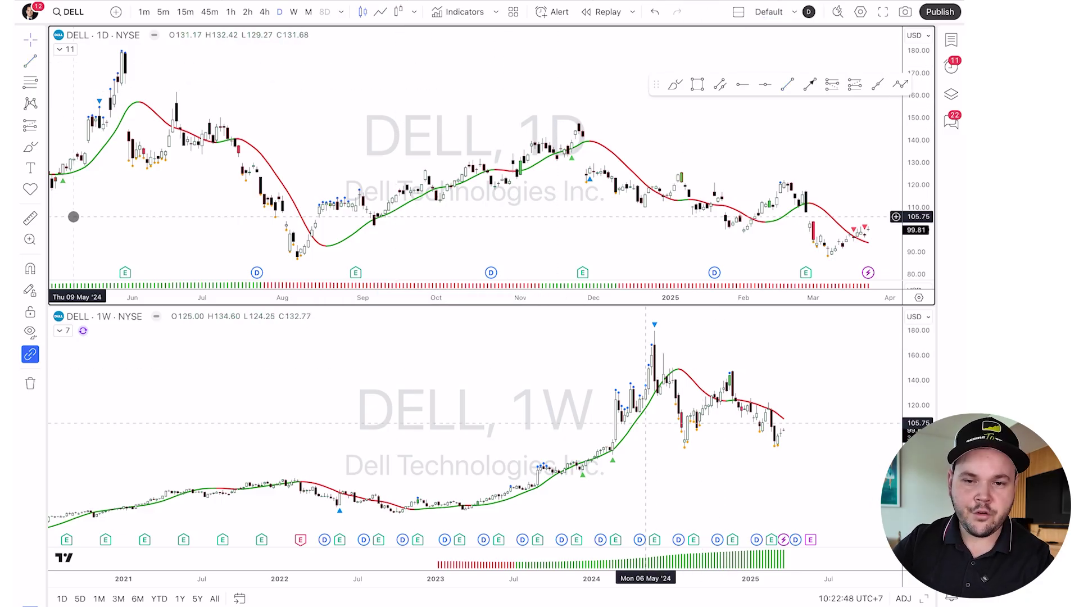
# Choose the Brush tool and make a small mark above the daily DELL candles.
pyautogui.click(38, 147)
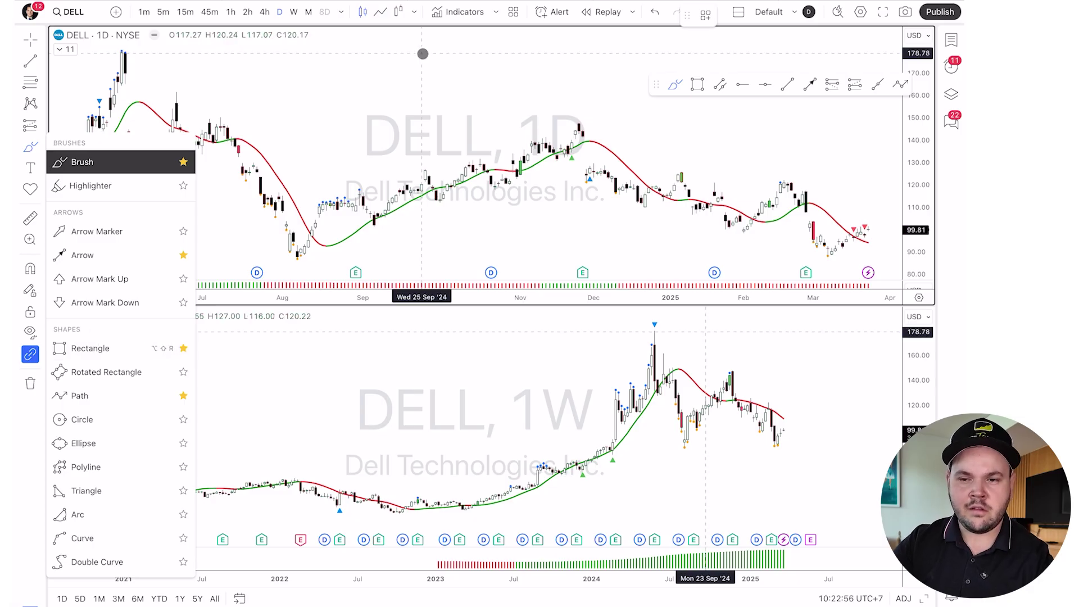
pyautogui.click(404, 98)
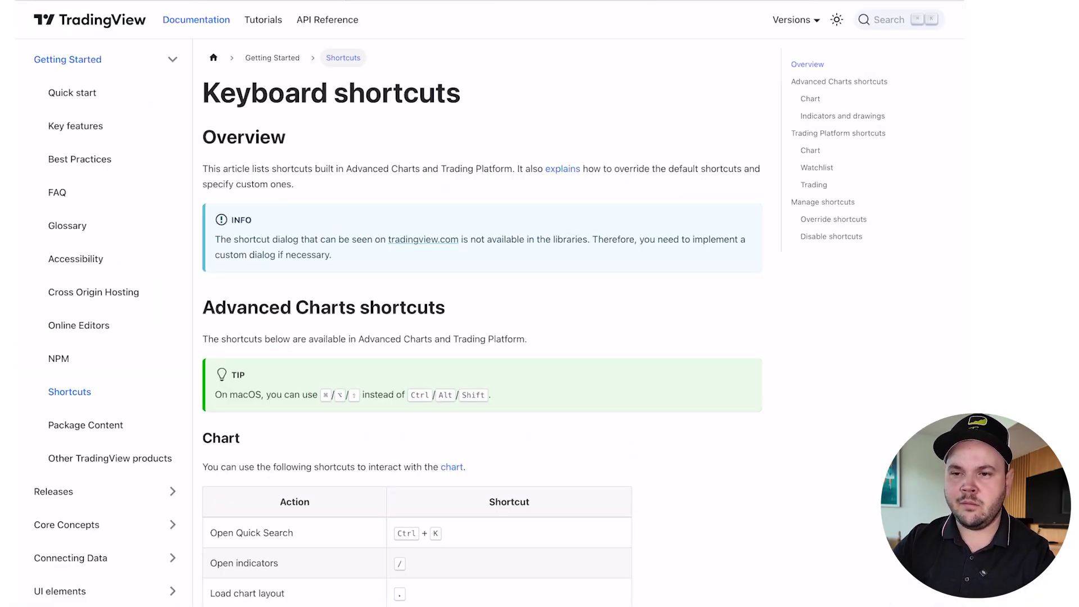
# Examine the chart, drawing, watchlist and trading shortcut tables on TradingView's Keyboard shortcuts documentation page.
pyautogui.scroll(-15, 323, 354)
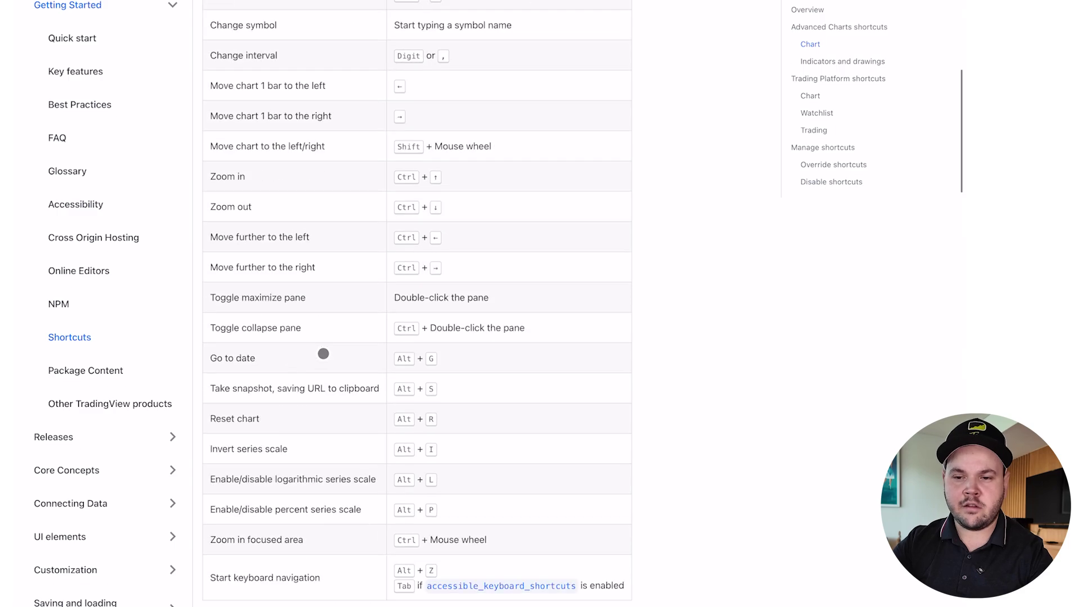
pyautogui.scroll(10, 323, 353)
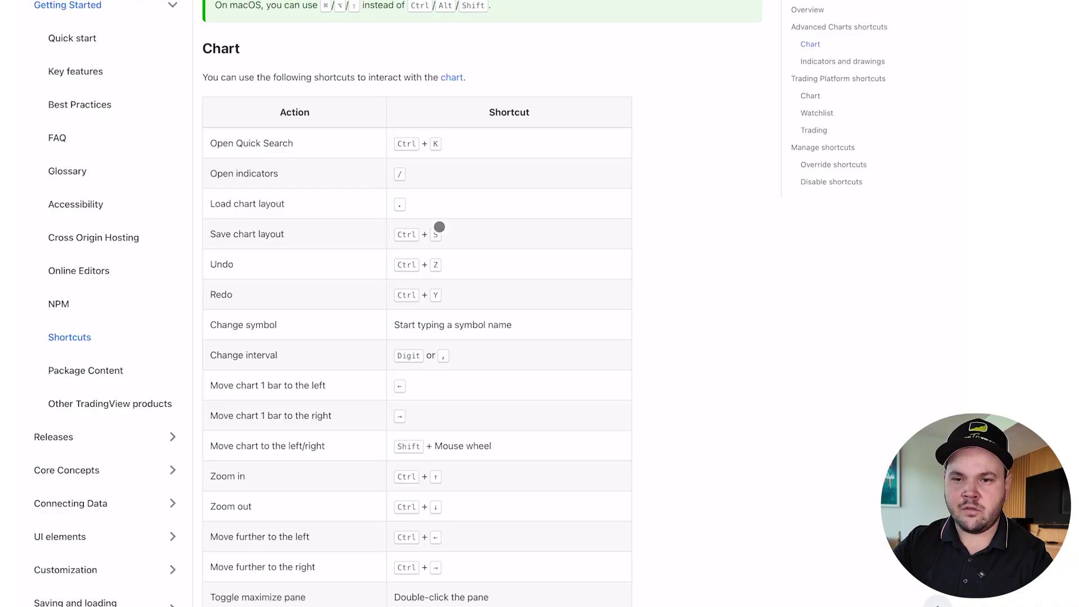
pyautogui.scroll(2, 253, 122)
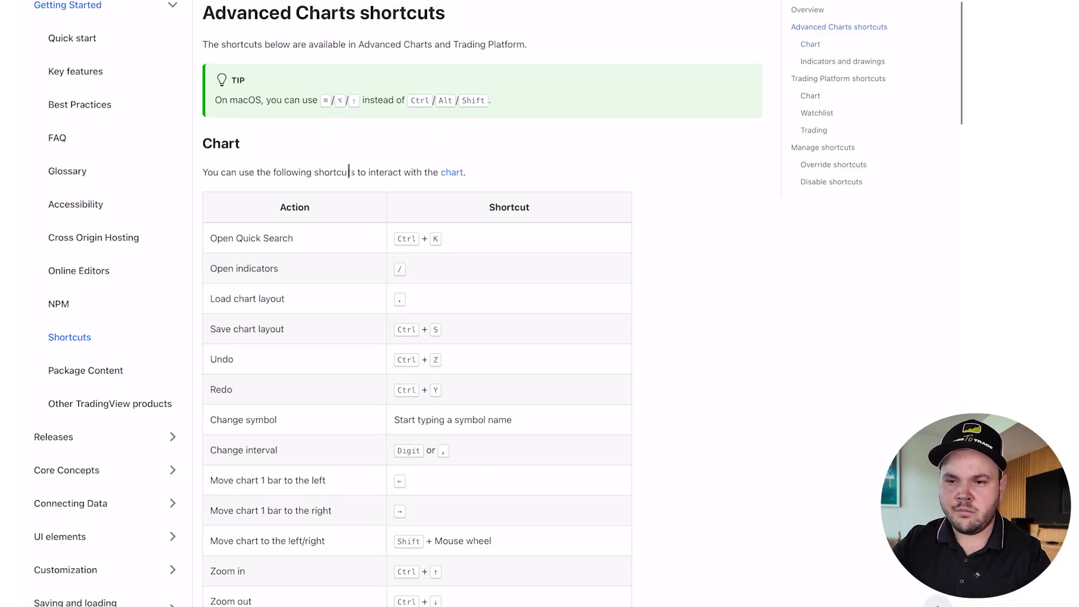
pyautogui.scroll(-10, 595, 377)
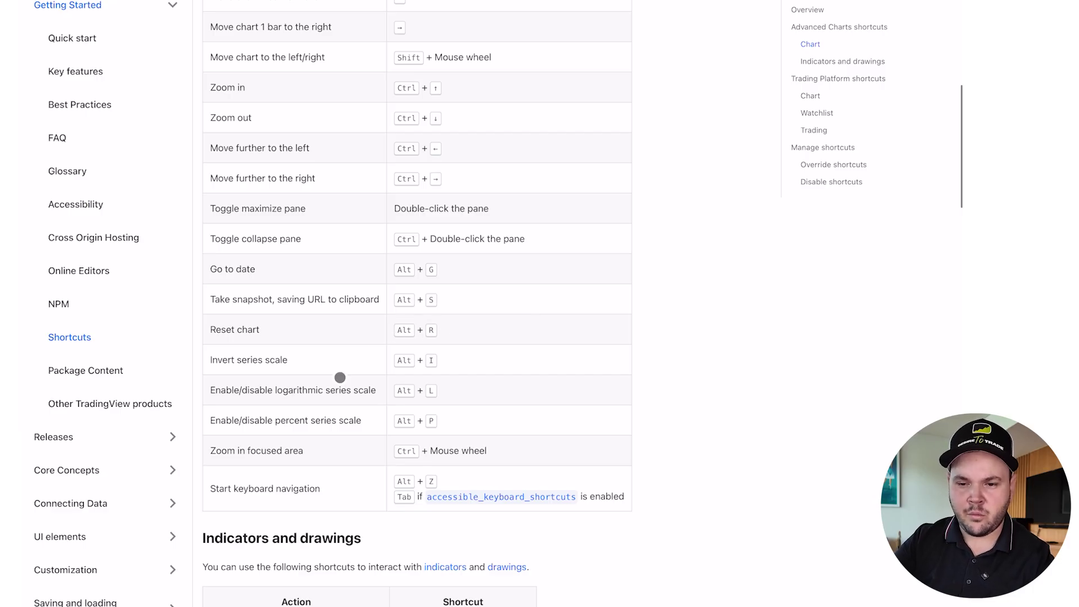
pyautogui.scroll(-7, 508, 389)
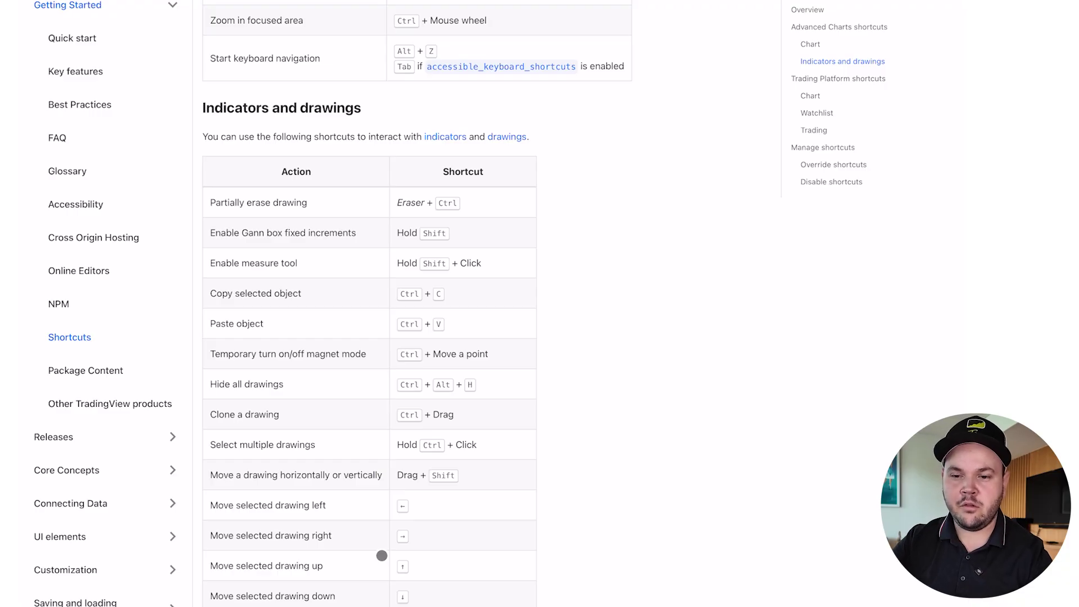
pyautogui.scroll(-10, 381, 555)
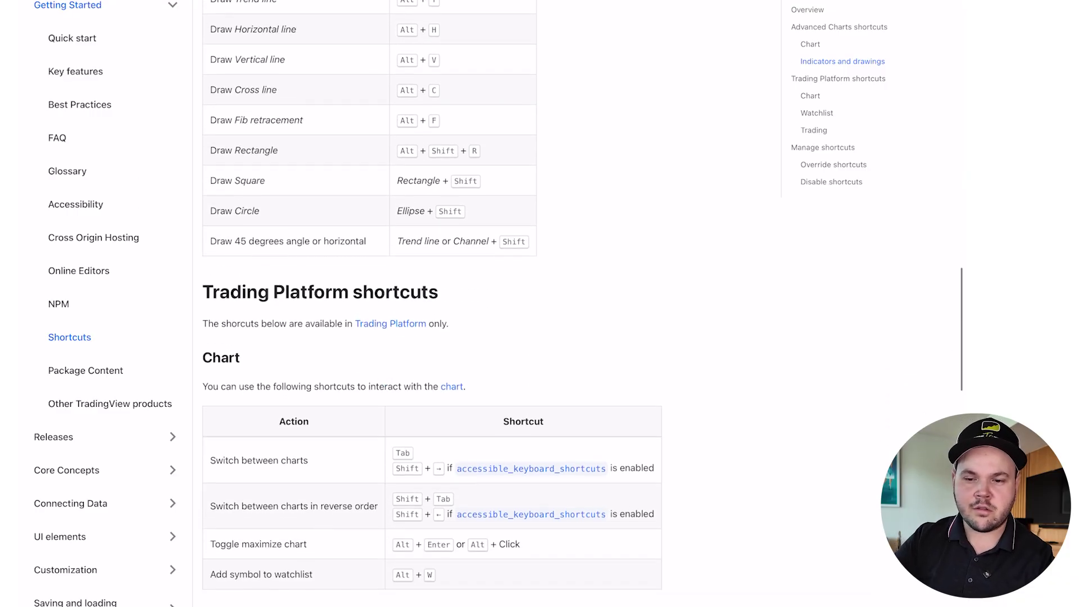
pyautogui.scroll(-4, 258, 150)
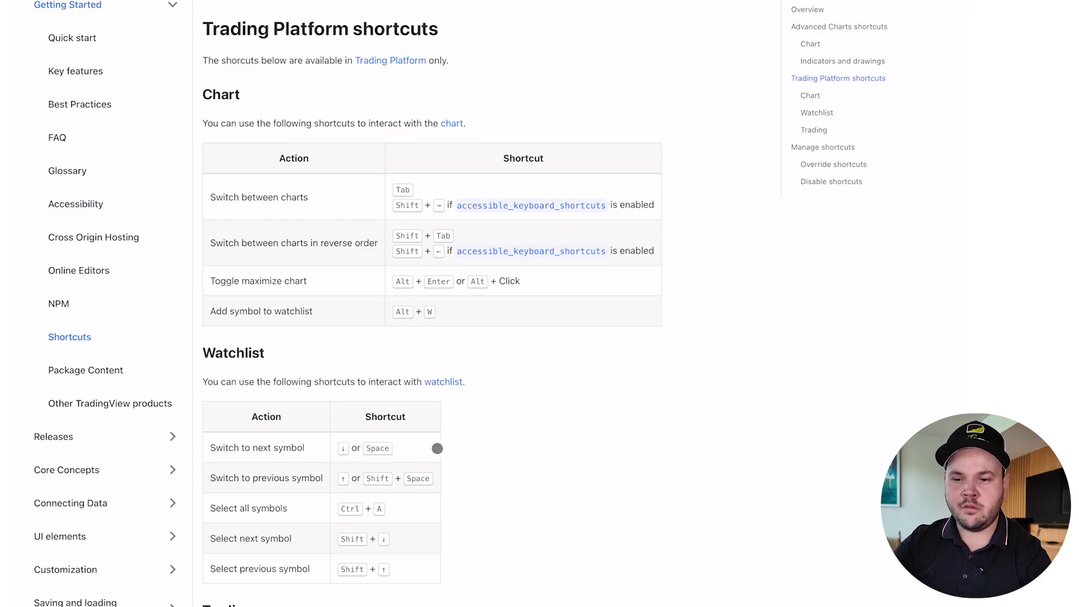
pyautogui.moveTo(236, 311); pyautogui.dragTo(209, 311)
pyautogui.click(448, 308)
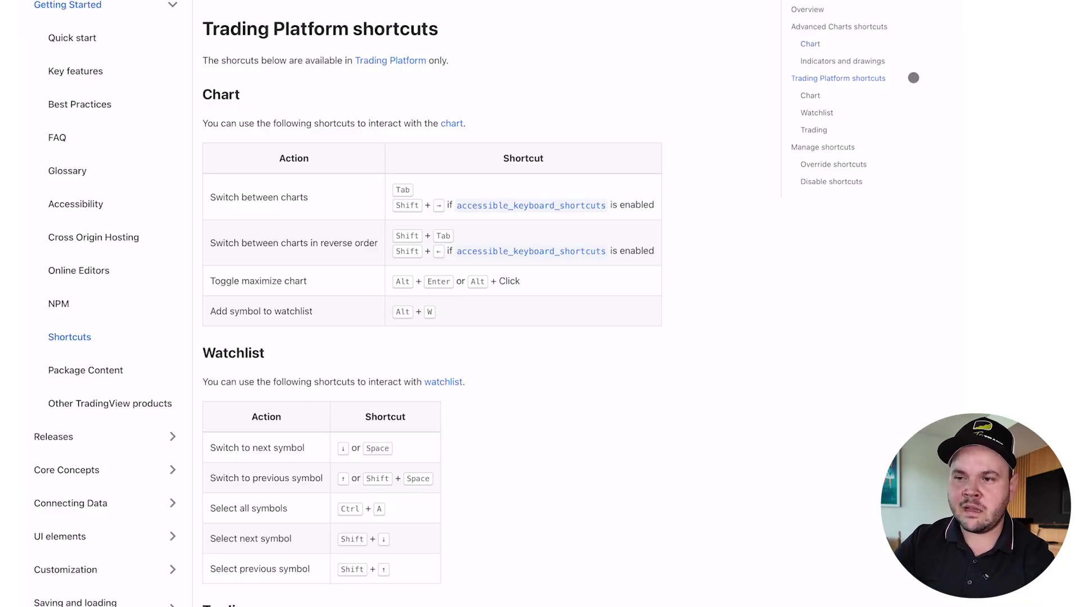
pyautogui.scroll(-6, 390, 312)
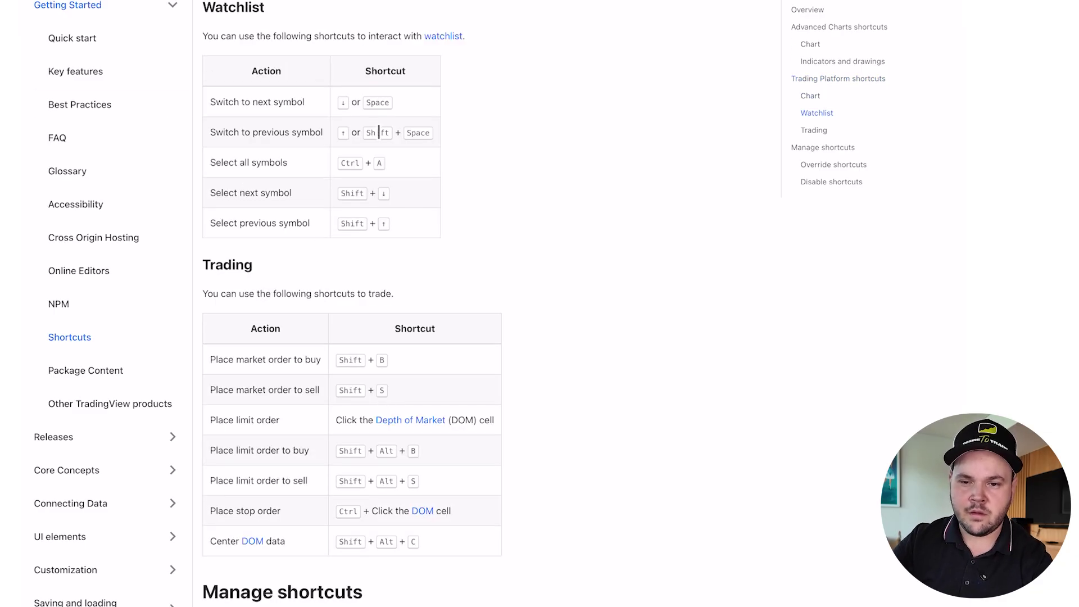
pyautogui.scroll(-5, 377, 132)
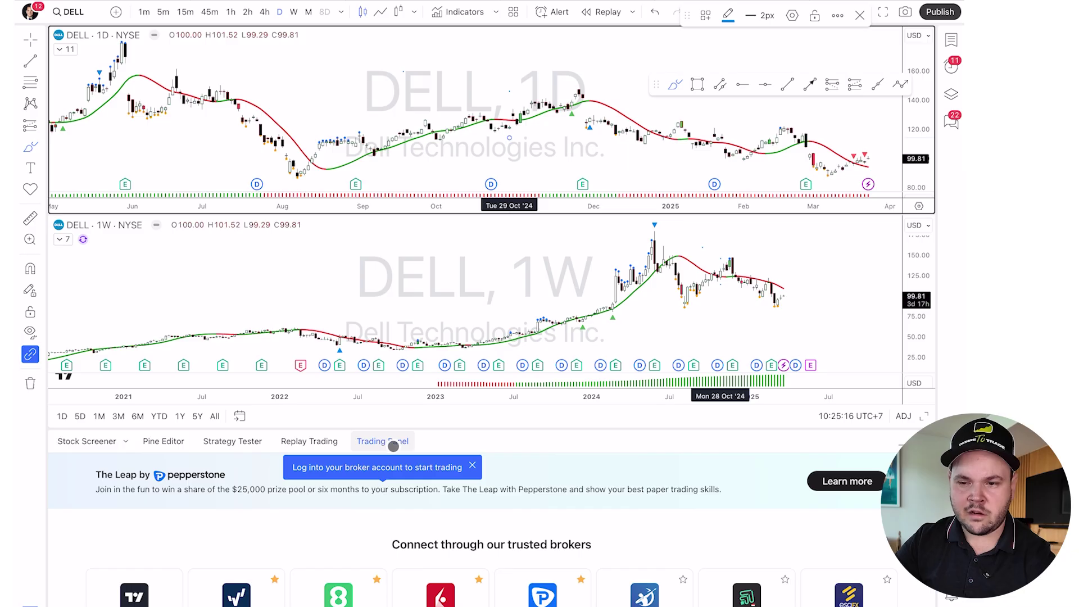
# Hide the Trading Panel beneath the DELL charts and place a small brush dot on the weekly chart.
pyautogui.click(393, 446)
pyautogui.click(335, 420)
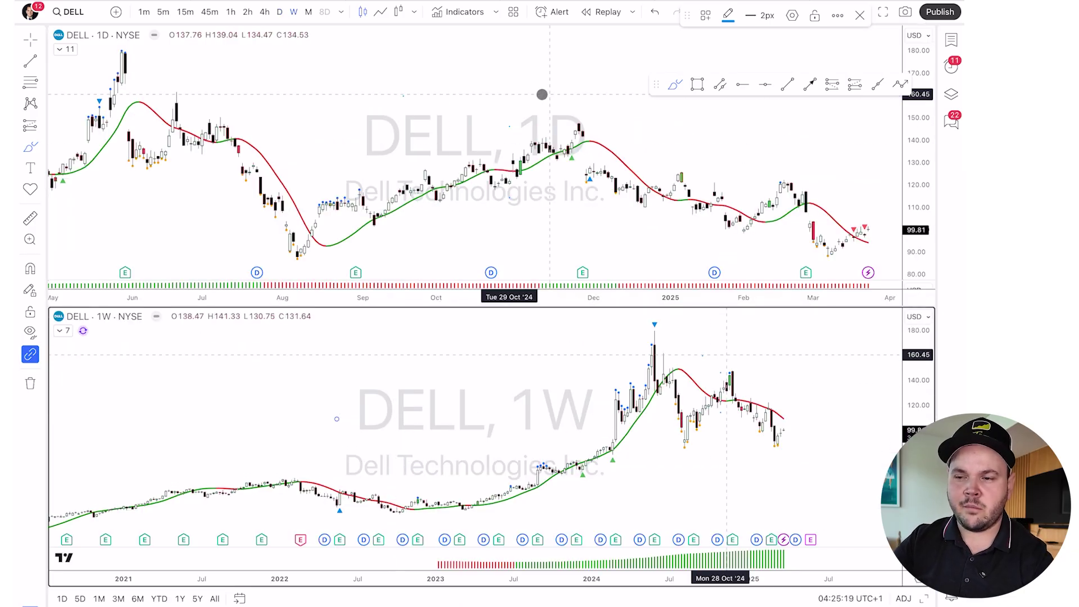